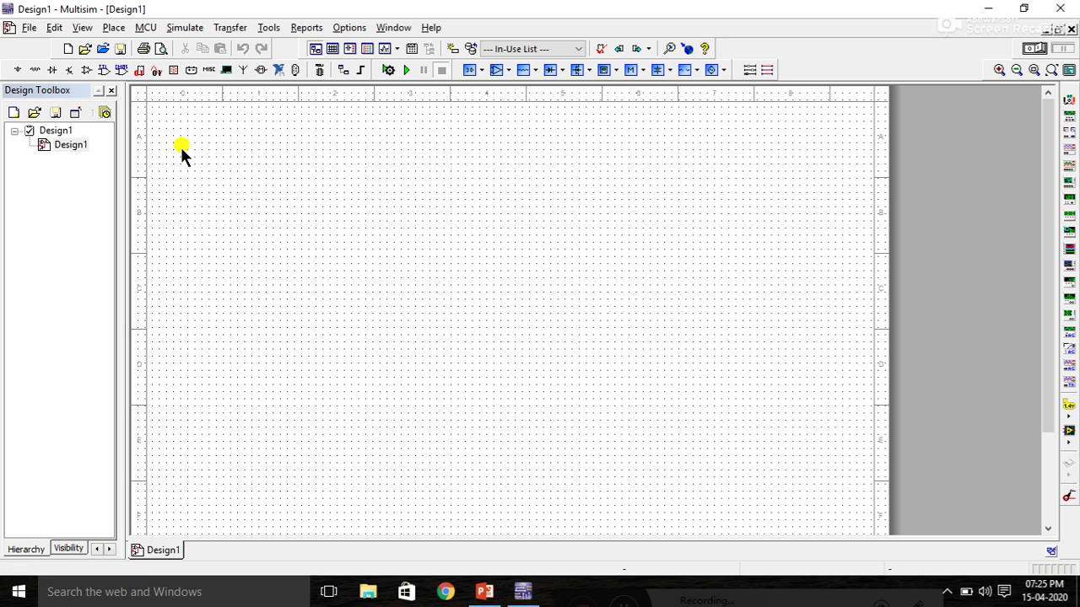
Open the component browser, clear its search text and choose the Master Database.
click(115, 28)
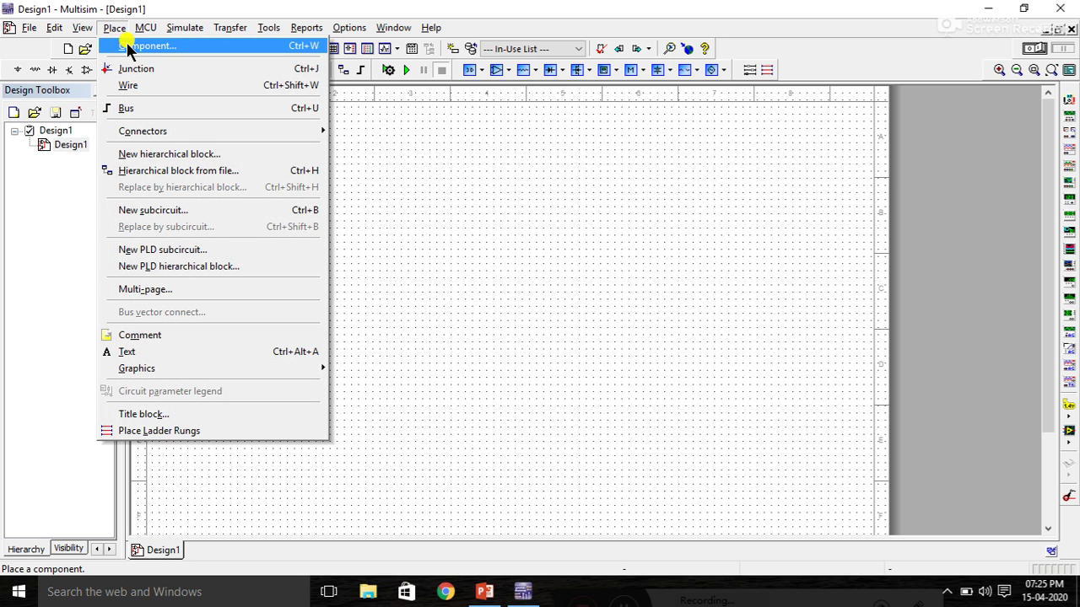
click(129, 47)
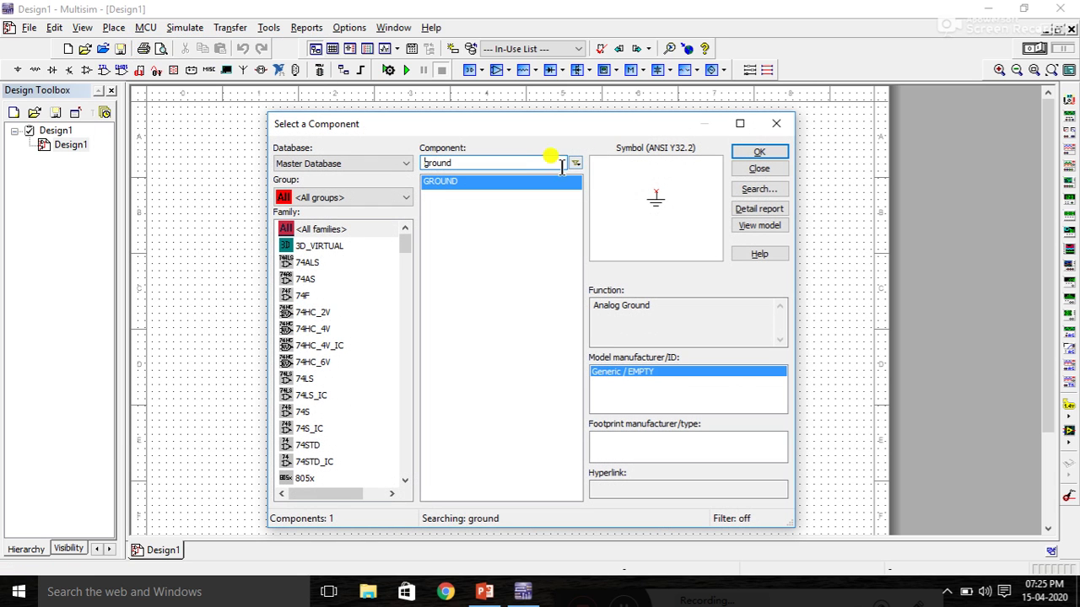
drag(492, 162, 386, 162)
key(BackSpace)
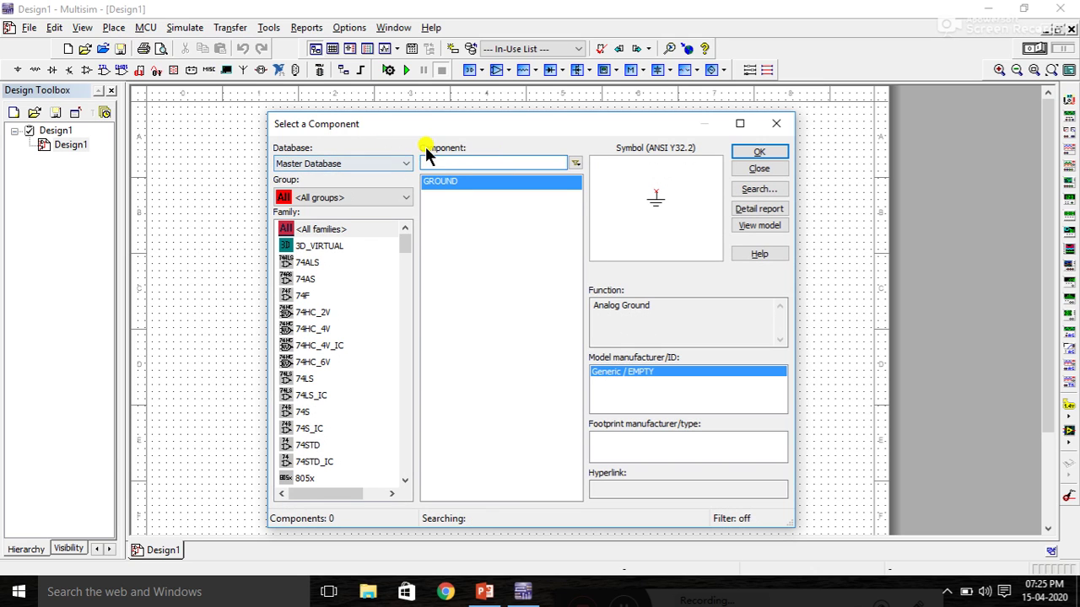
click(335, 164)
click(346, 178)
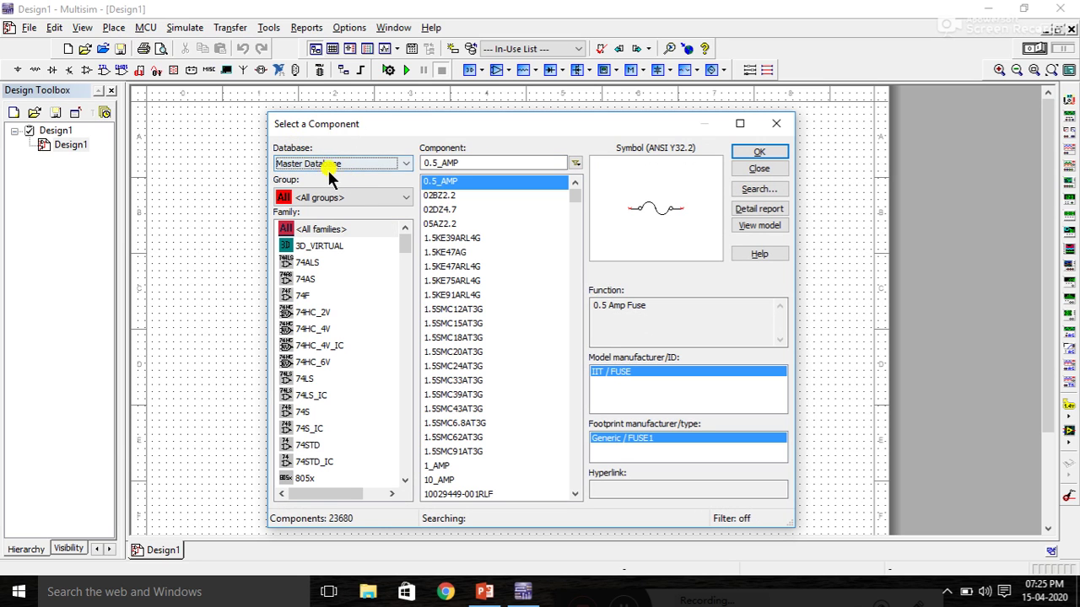
Set the component browser to cover all groups and all families.
click(314, 200)
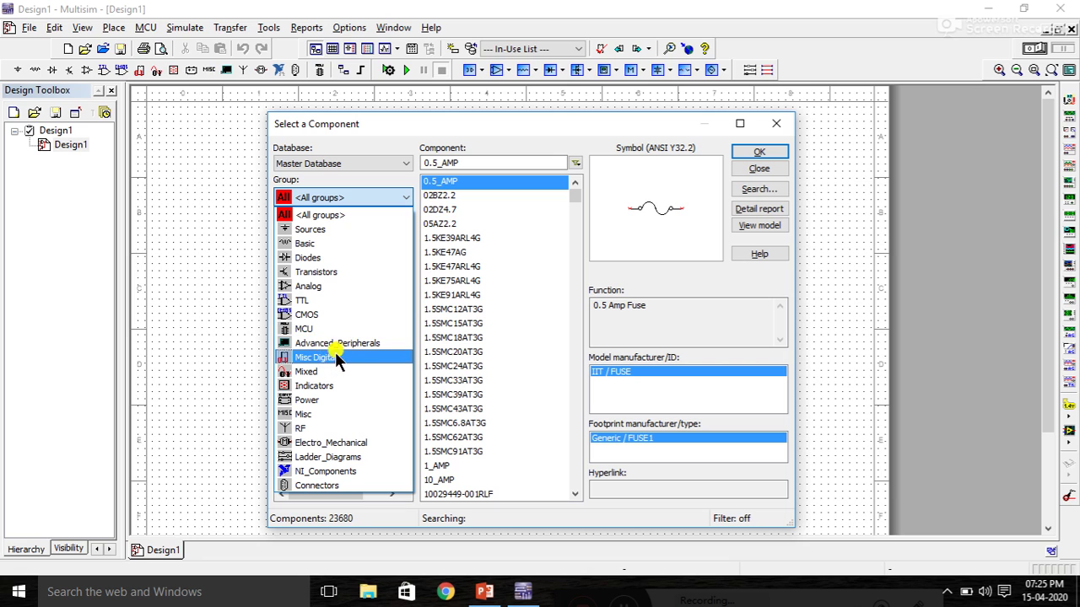
click(336, 214)
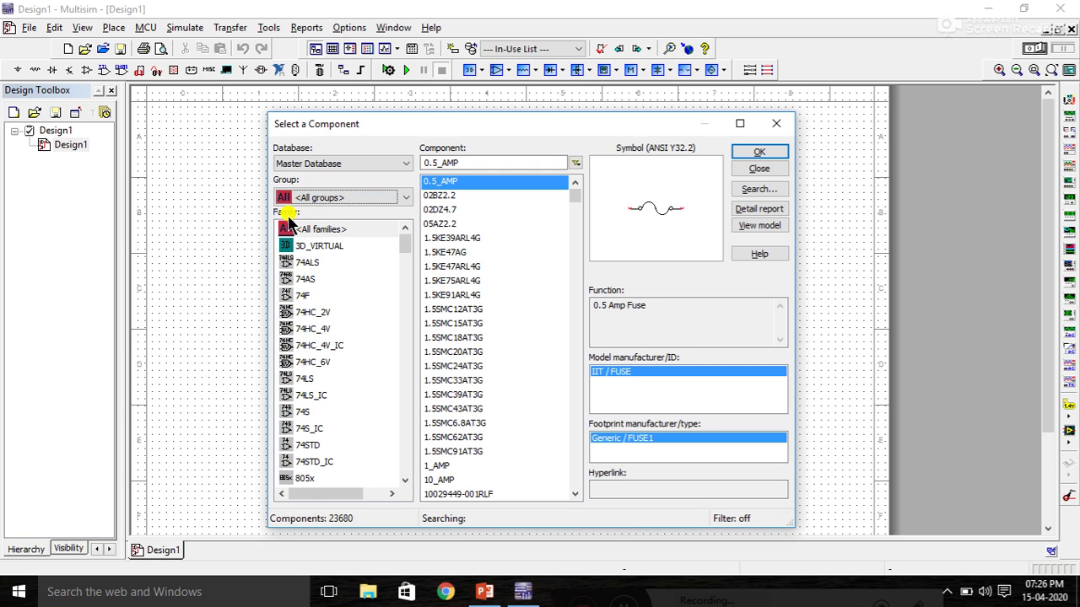
scroll(332, 269, down, 3)
scroll(333, 261, up, 3)
click(343, 234)
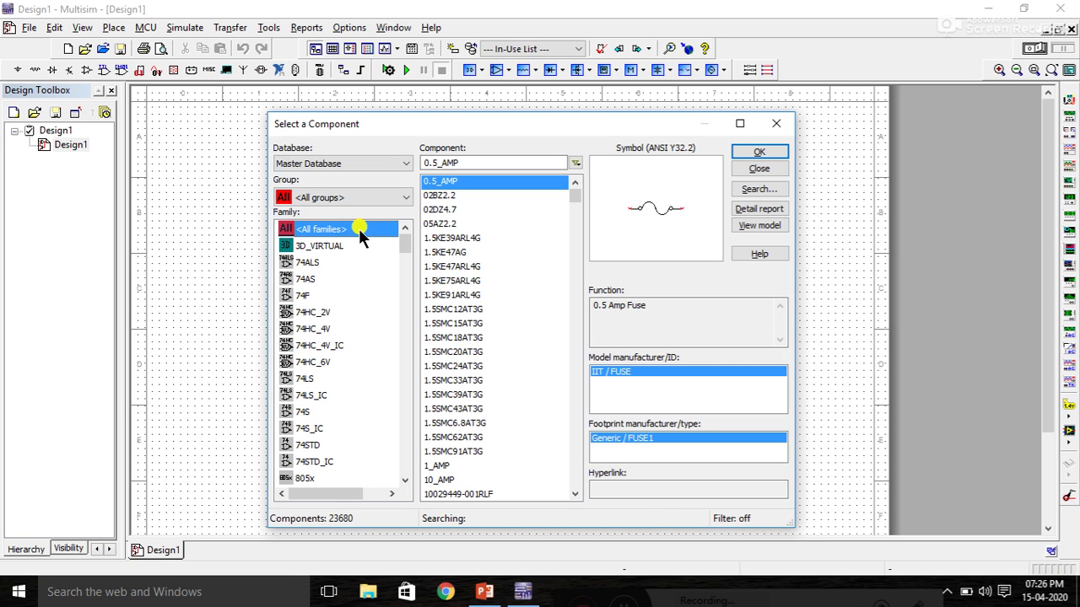
Find the 741 operational amplifier and place it on the sheet's left part, around row C.
drag(467, 163, 411, 164)
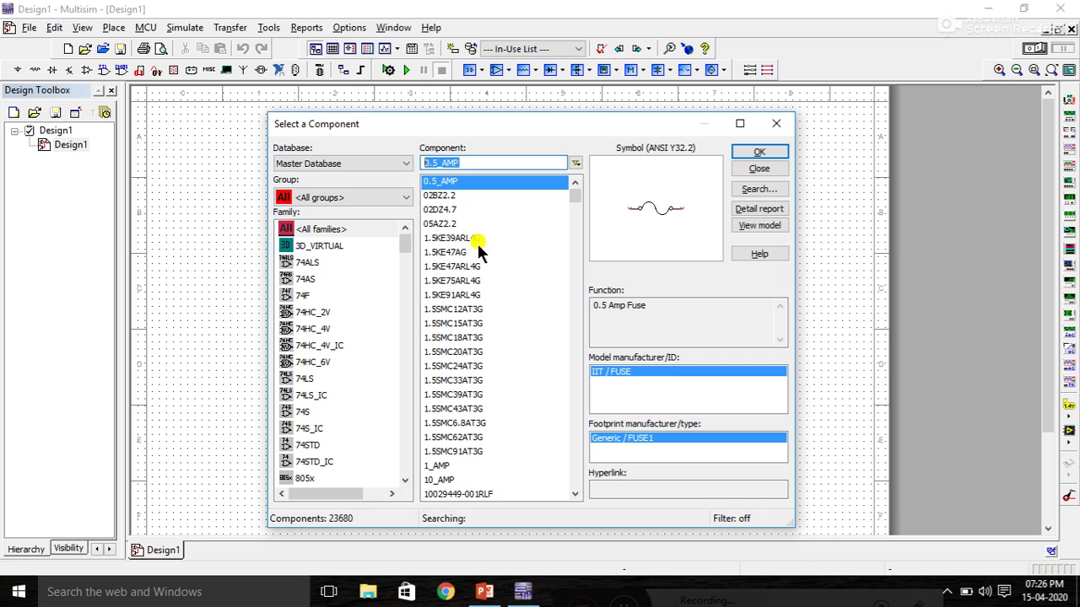
key(BackSpace)
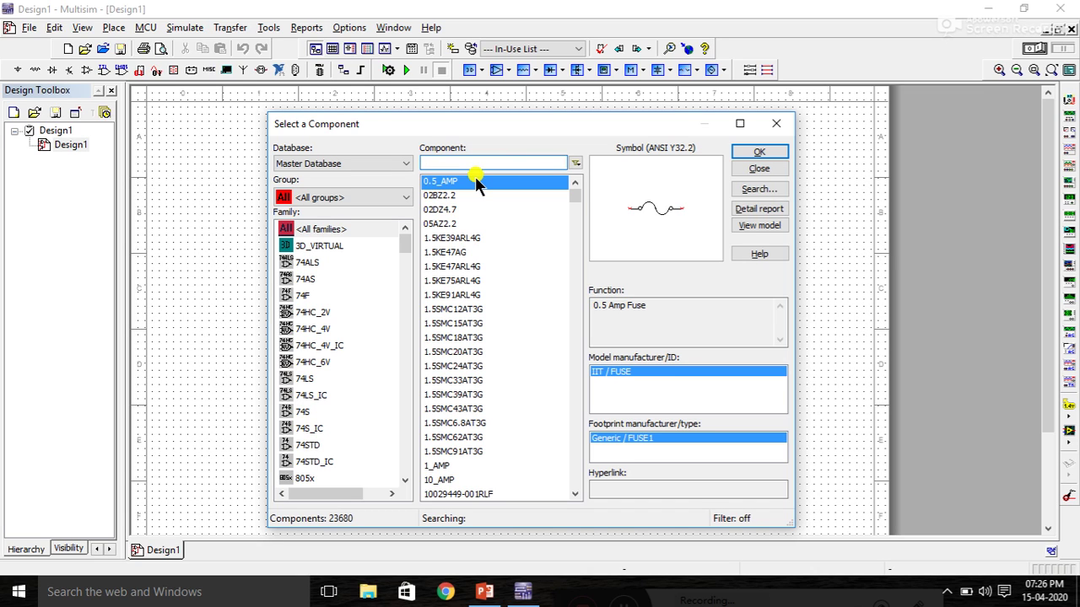
text(741)
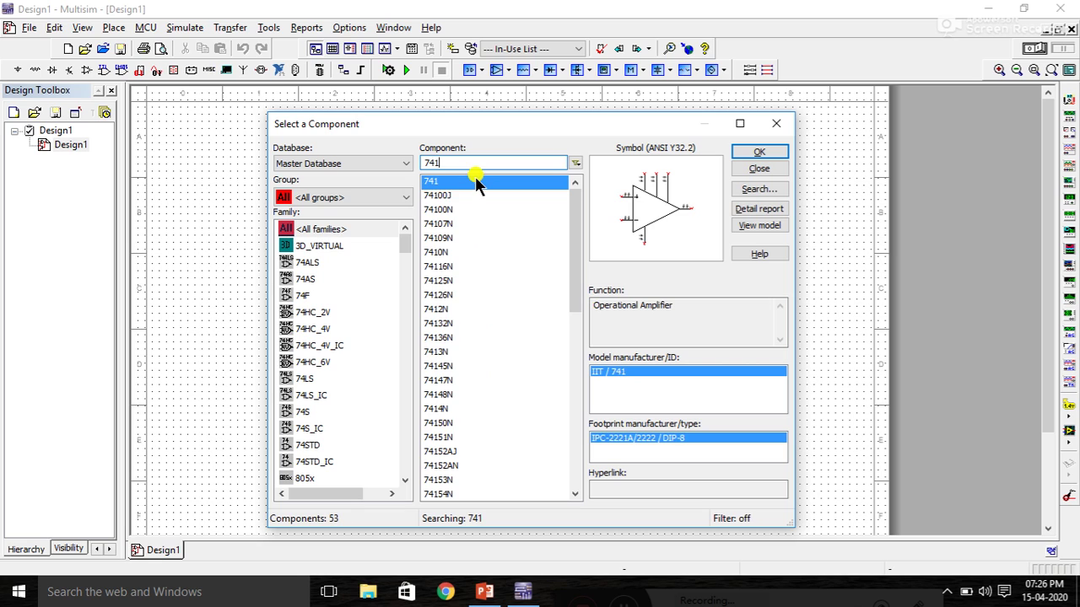
click(450, 180)
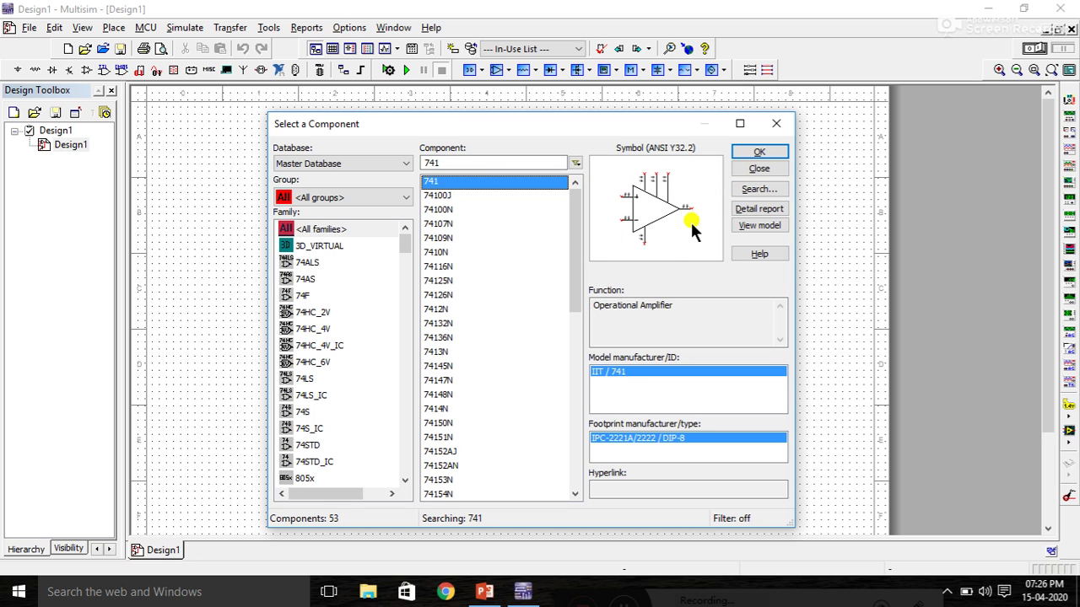
click(754, 152)
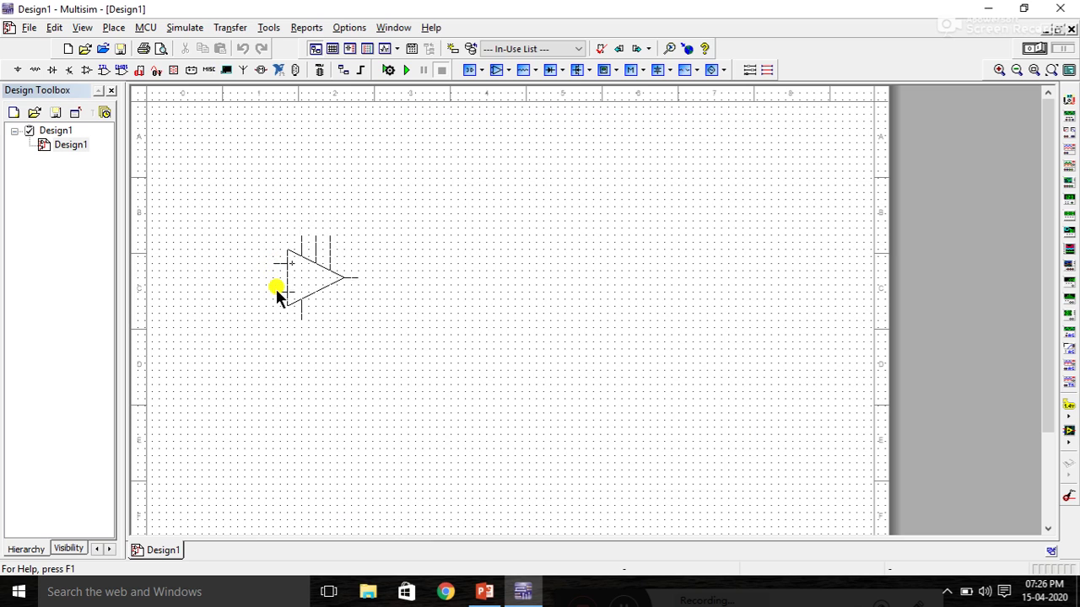
click(286, 291)
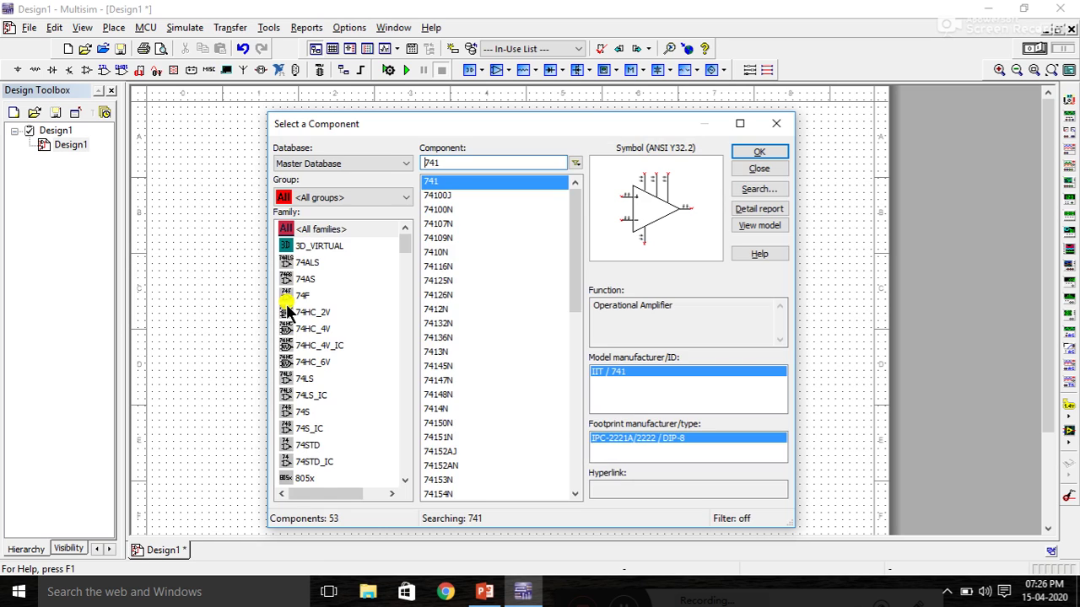
Find DC_POWER and place two DC voltage sources, one above and one below the 741 op-amp.
double_click(426, 162)
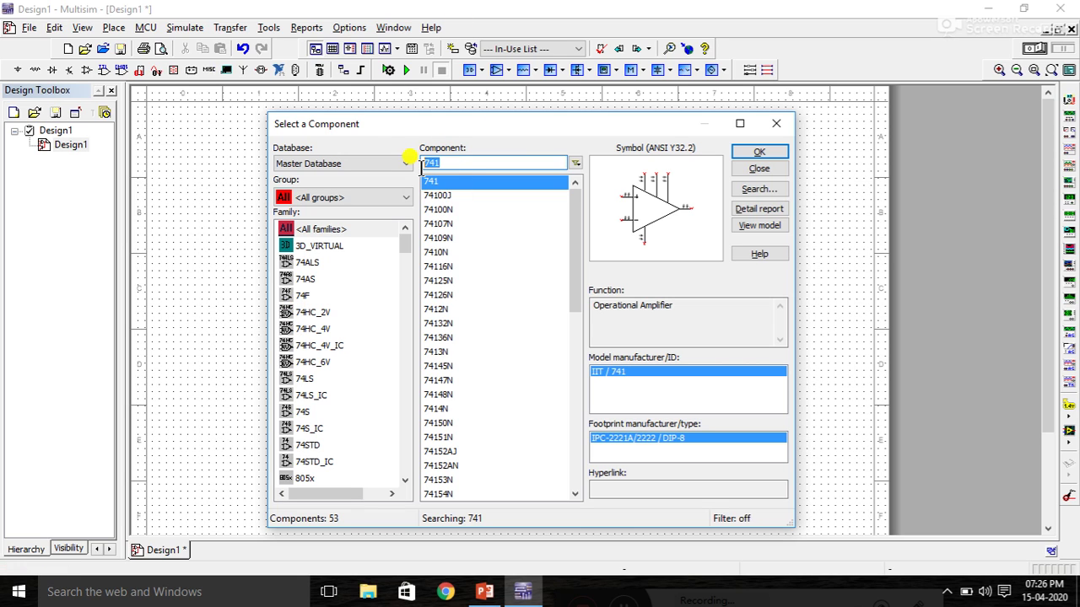
key(BackSpace)
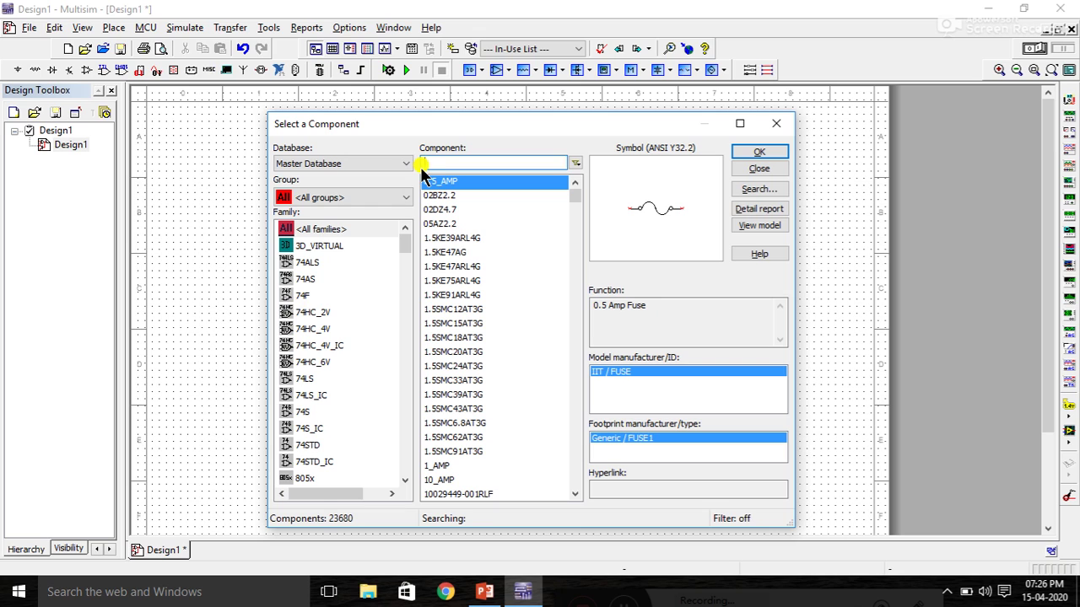
text(dc)
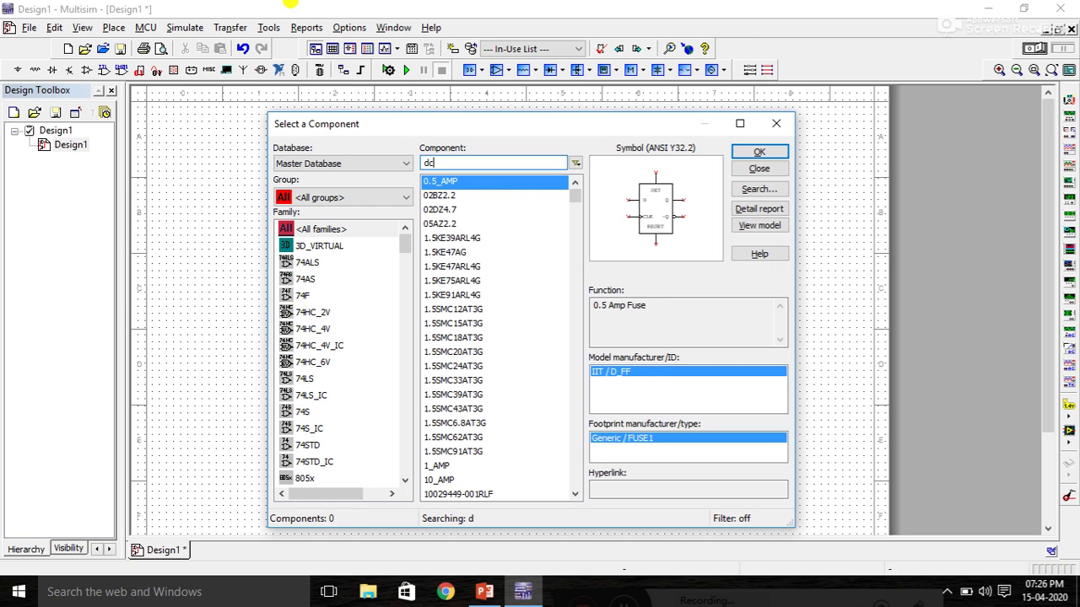
text(_power)
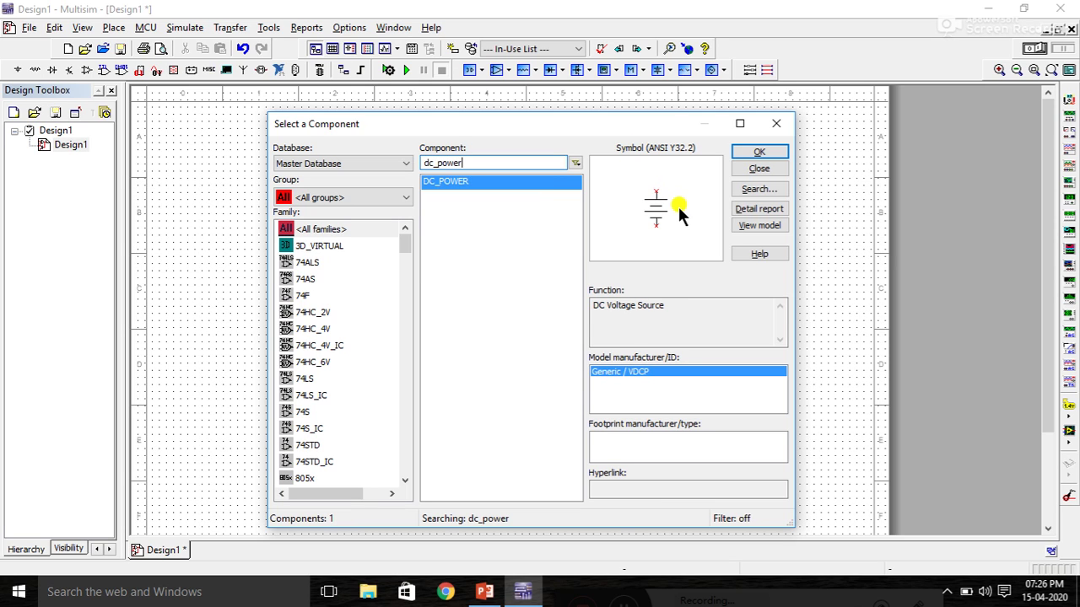
click(747, 157)
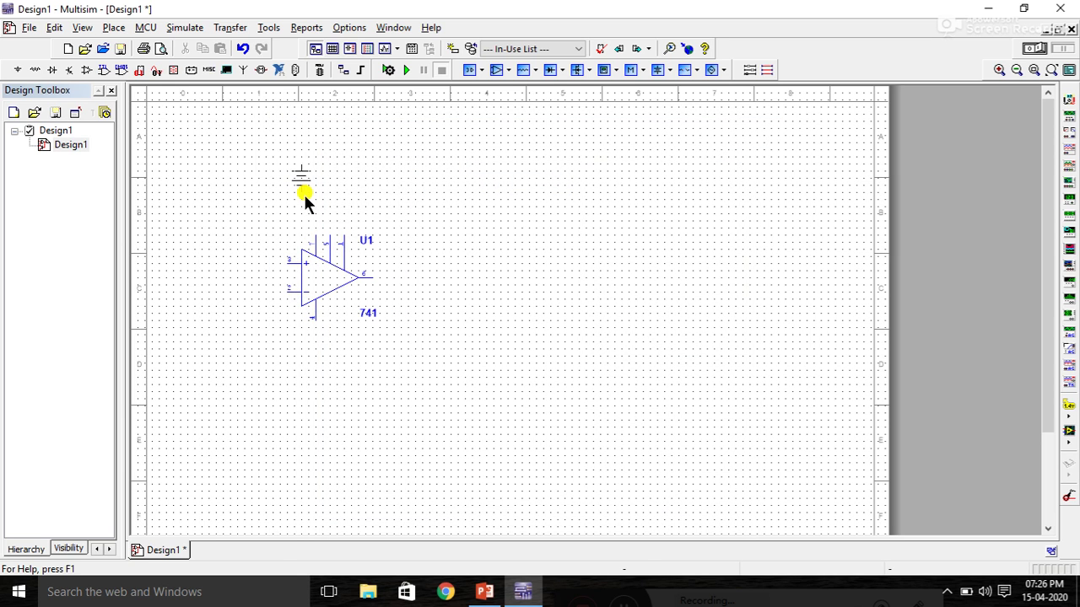
click(315, 213)
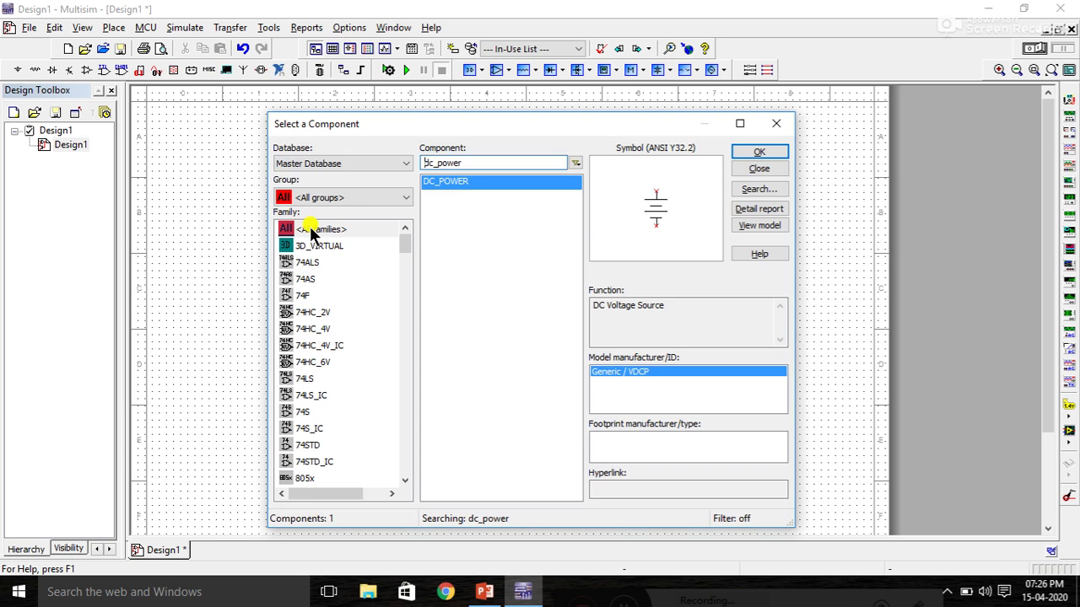
click(760, 152)
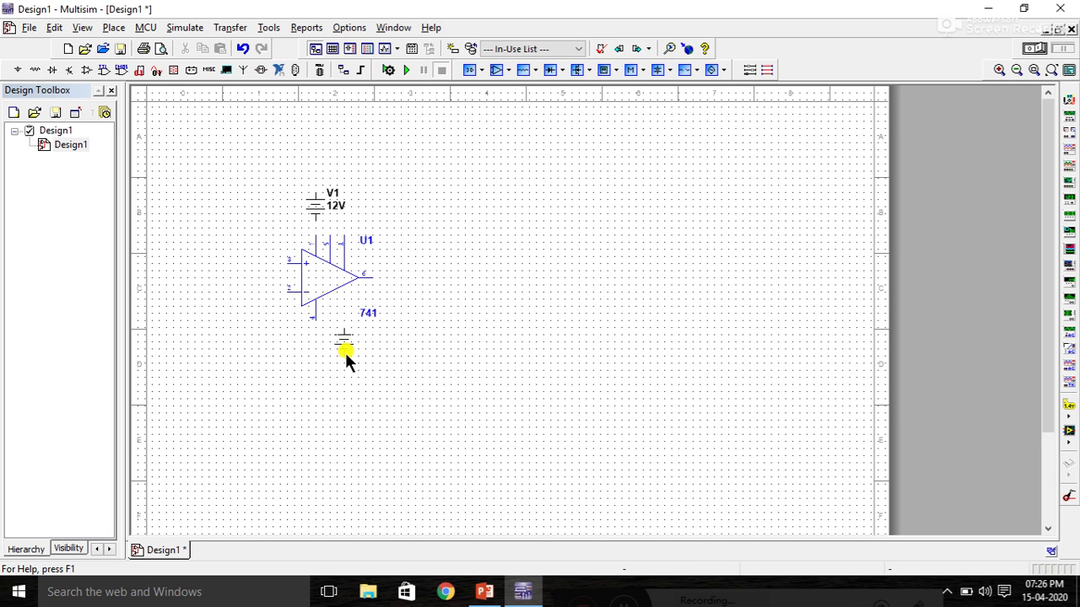
click(319, 375)
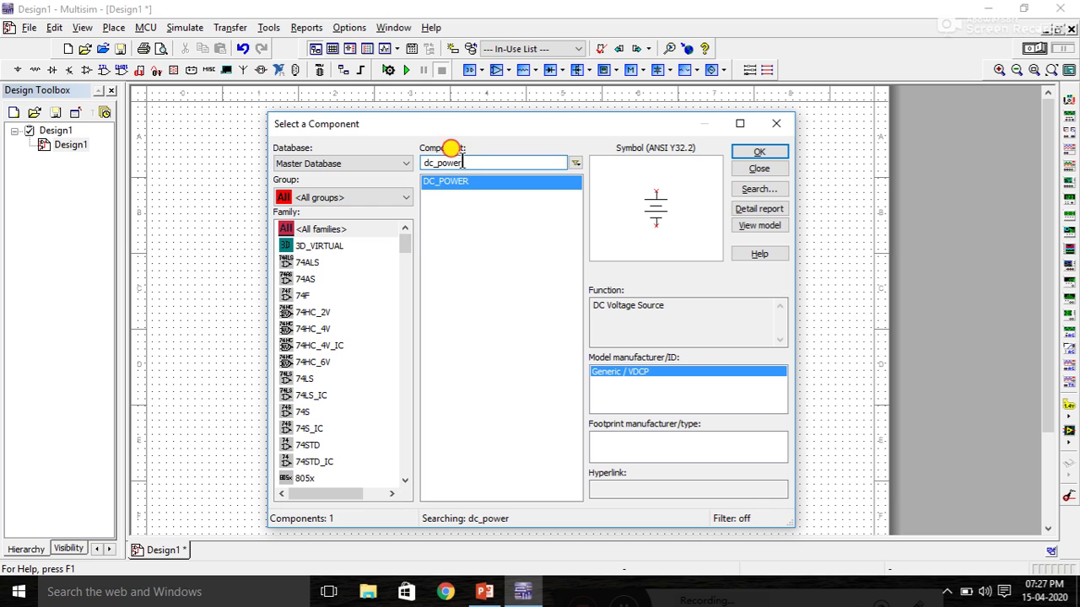
Find the RESISTOR_RATED component with the search "resistor" and place one above the upper DC source.
double_click(429, 162)
key(BackSpace)
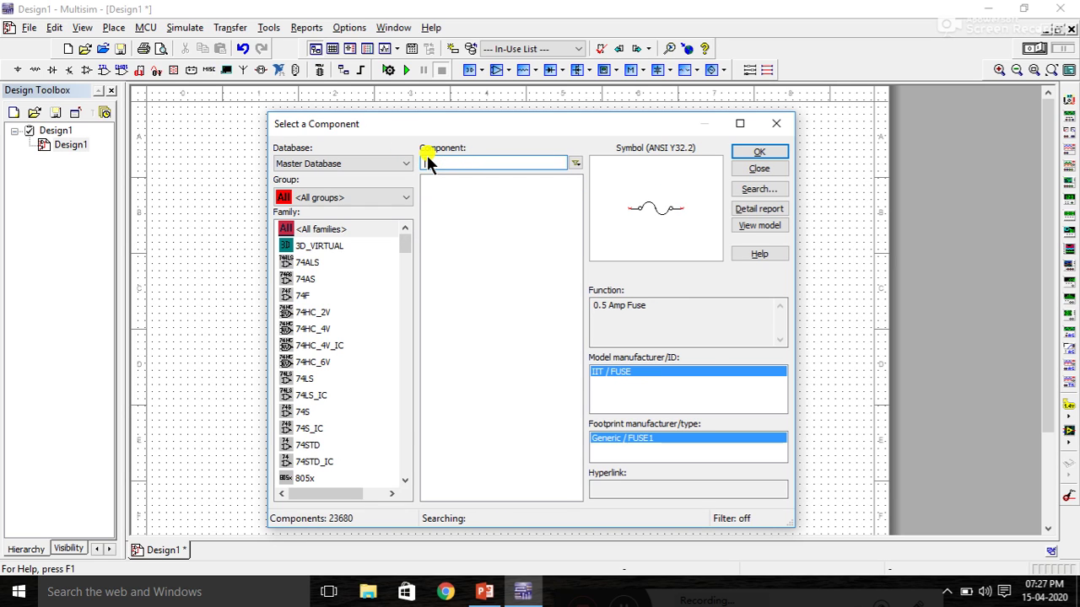
text(resisto)
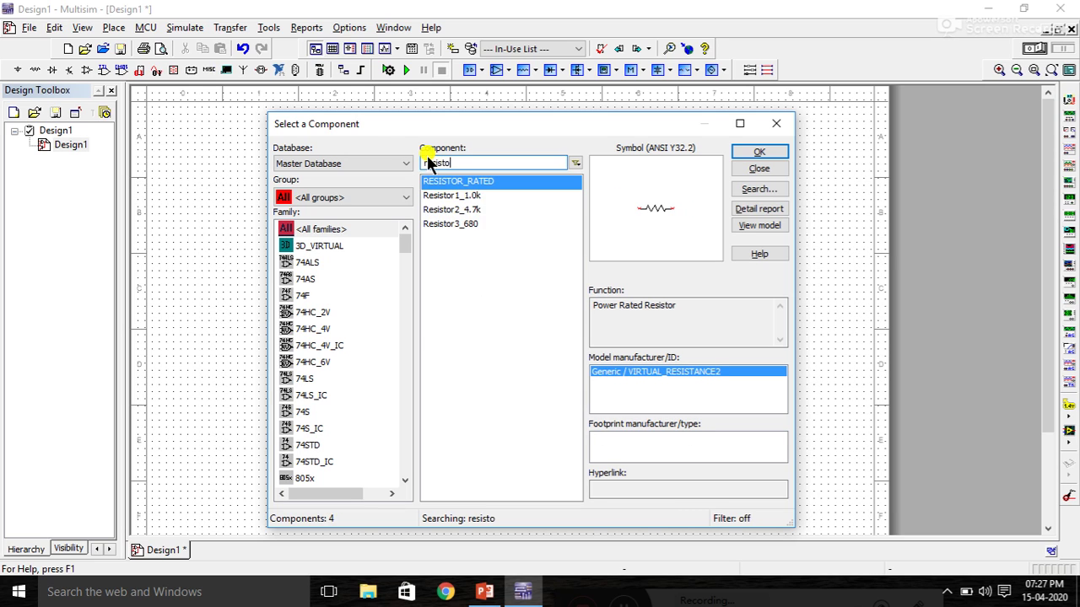
text(r)
click(758, 152)
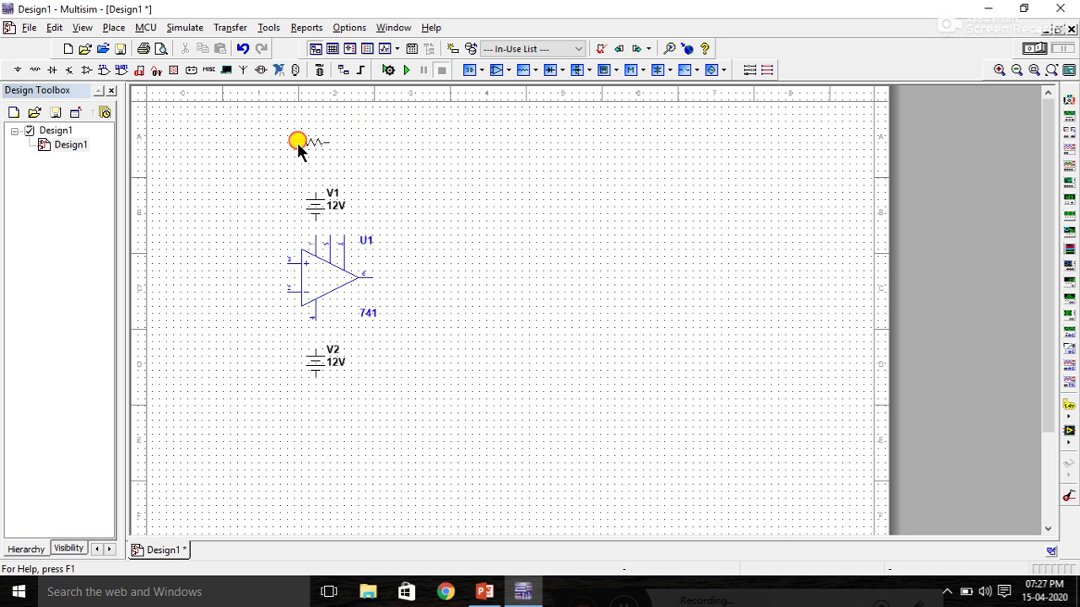
click(296, 140)
Place four more RESISTOR_RATED components in a horizontal row to the right of the op-amp.
click(735, 150)
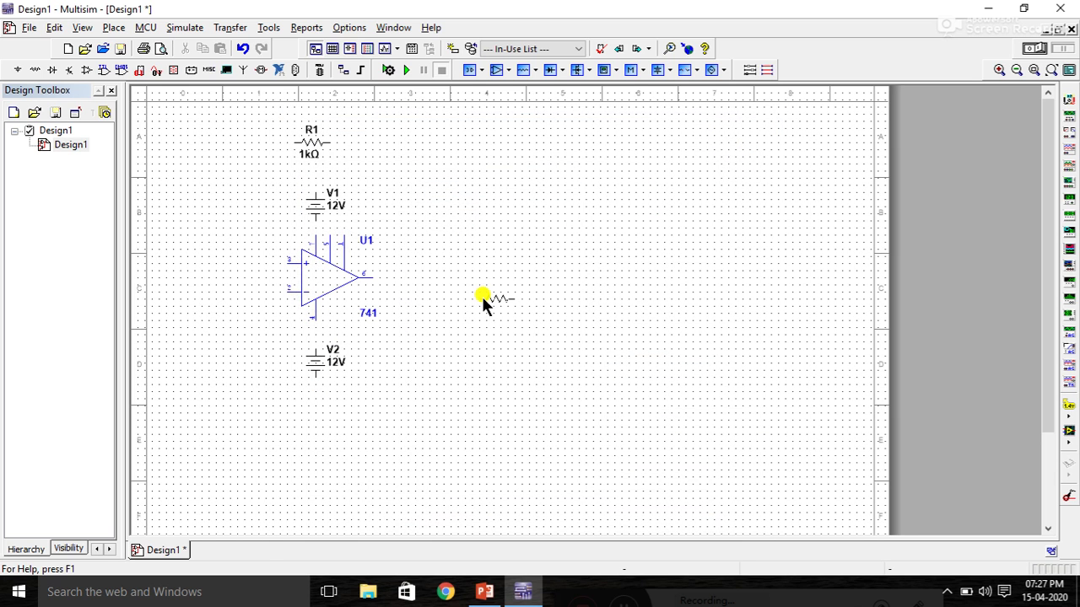
click(442, 309)
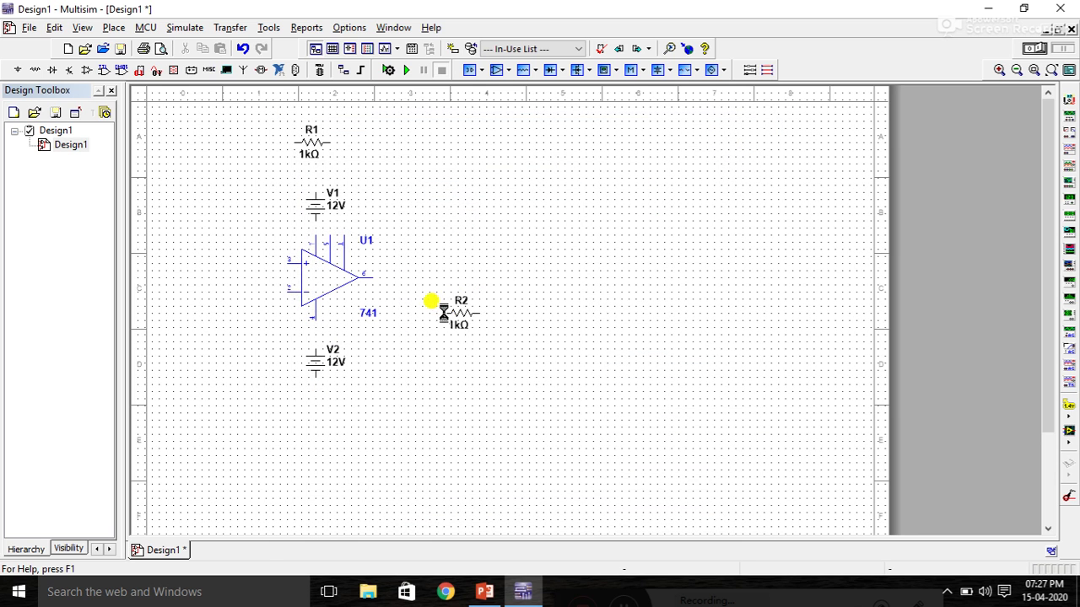
click(758, 152)
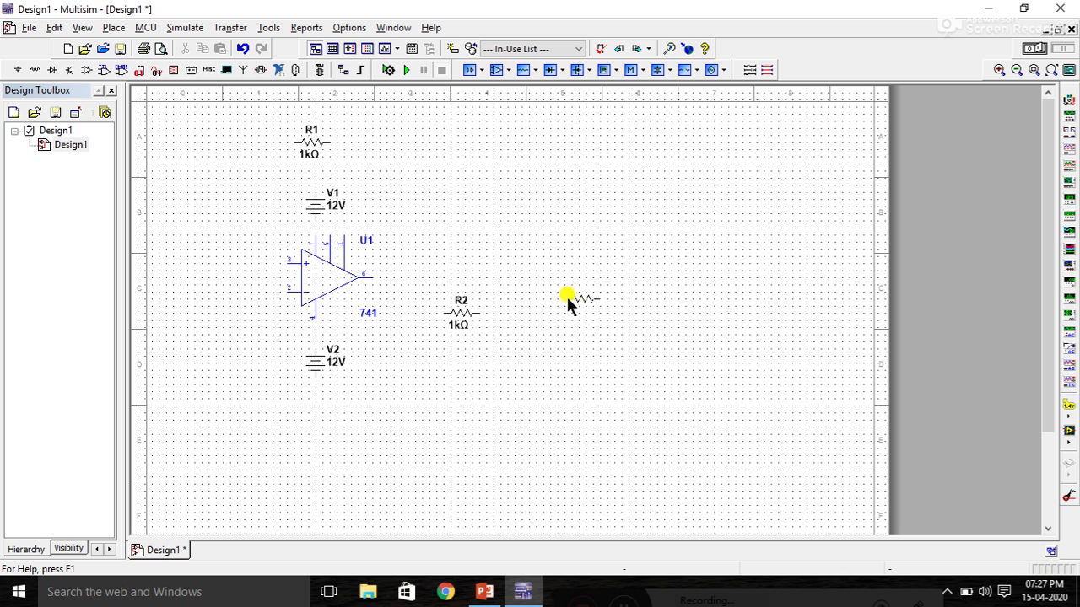
click(520, 322)
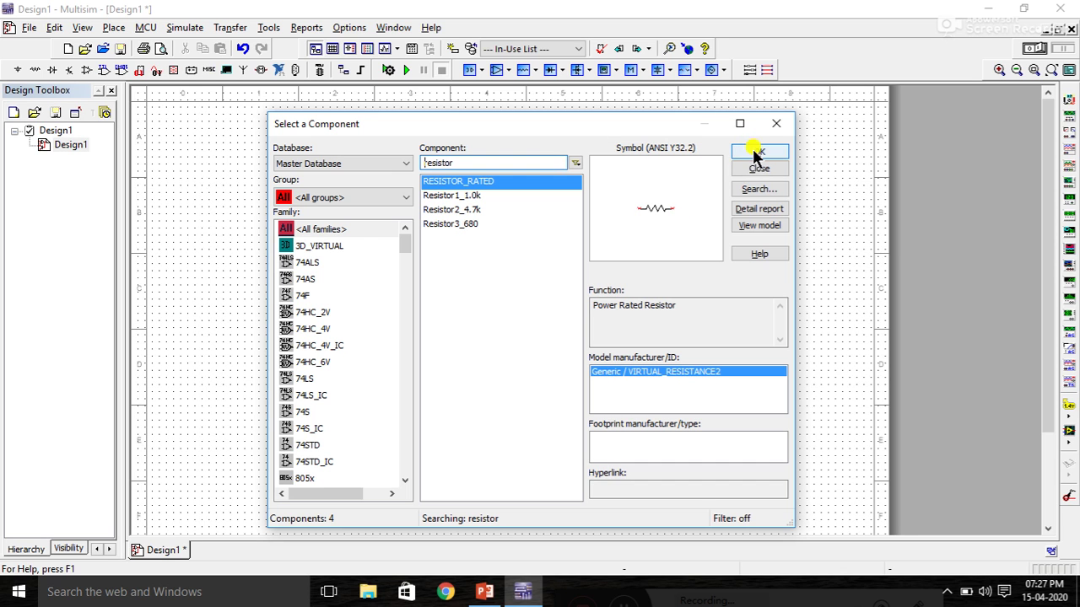
click(756, 155)
click(593, 311)
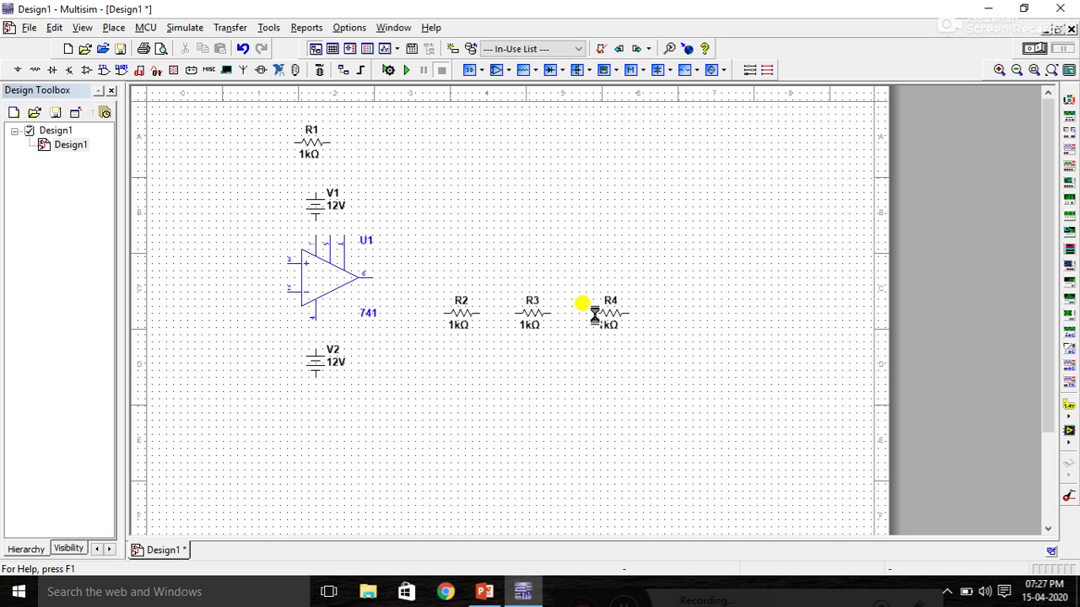
click(758, 150)
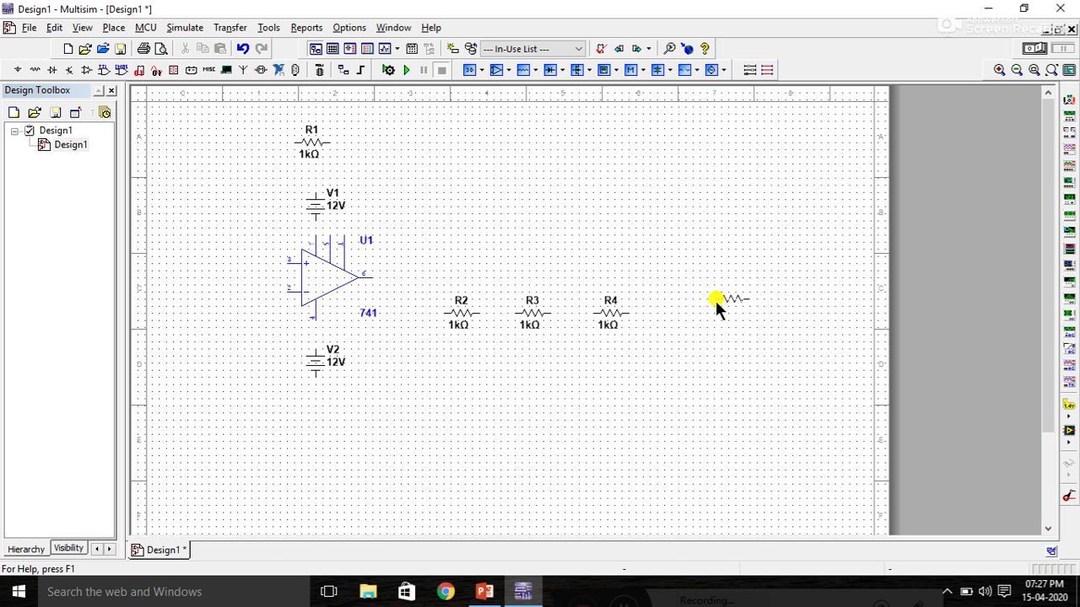
click(668, 315)
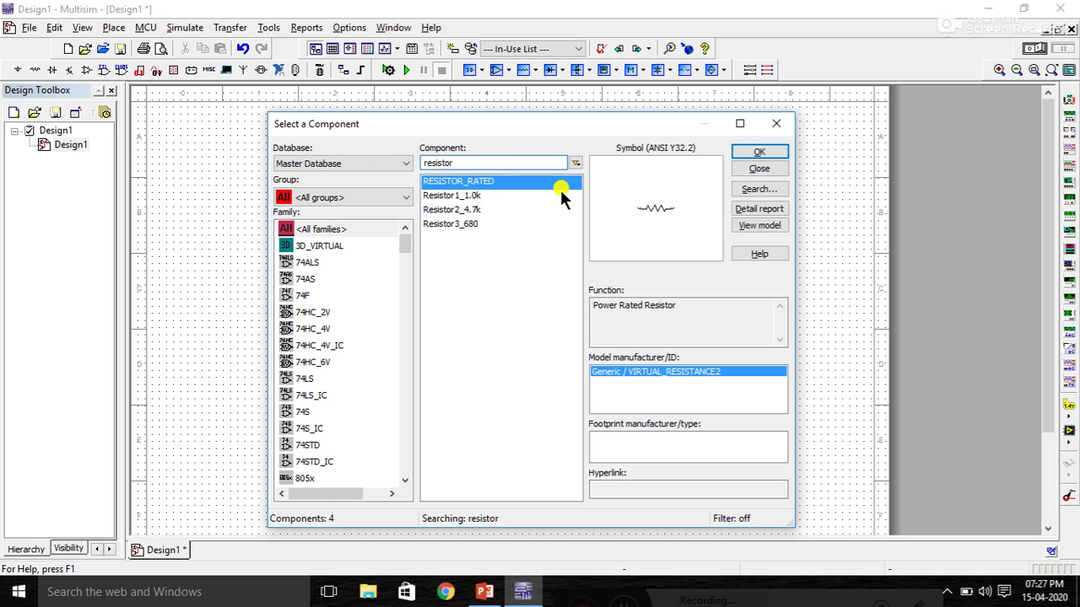
Find CAPACITOR_RATED with the search "capacito" and place three capacitors in a row to the right of the op-amp, above the resistors.
double_click(472, 161)
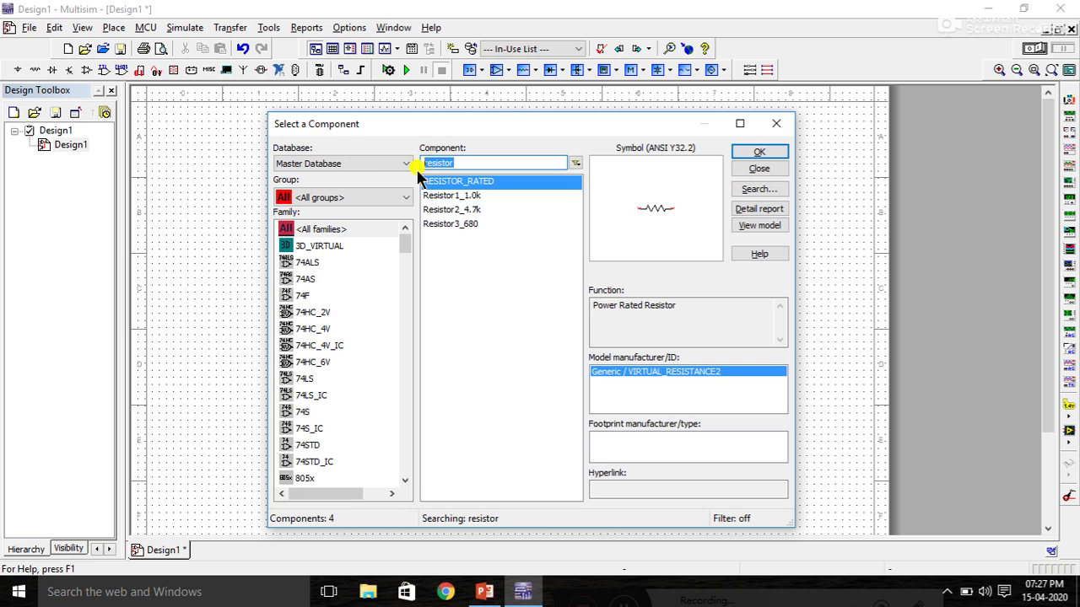
text(ca)
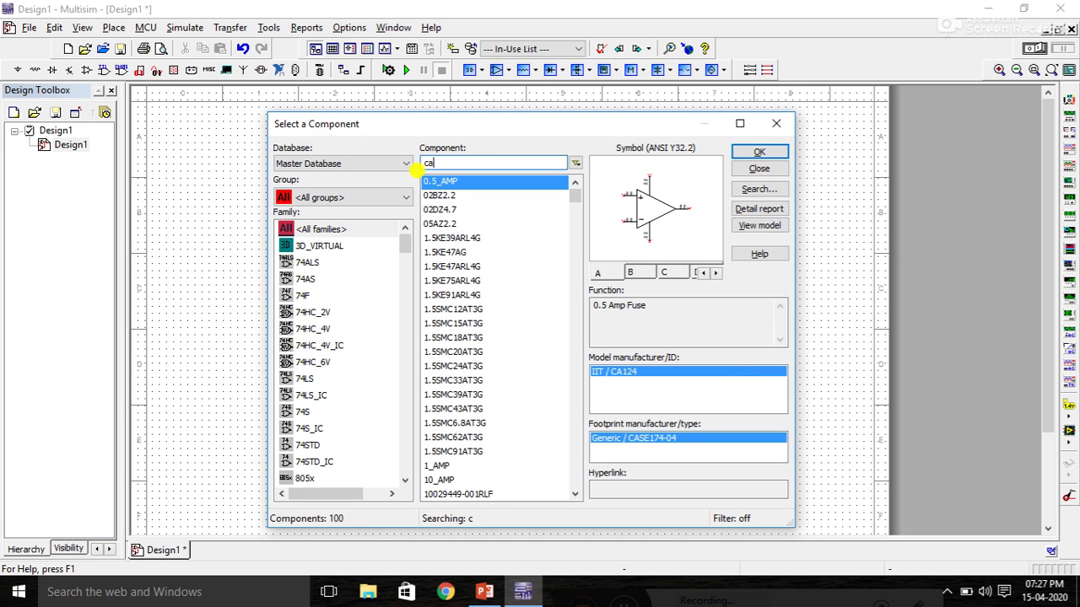
text(pacito)
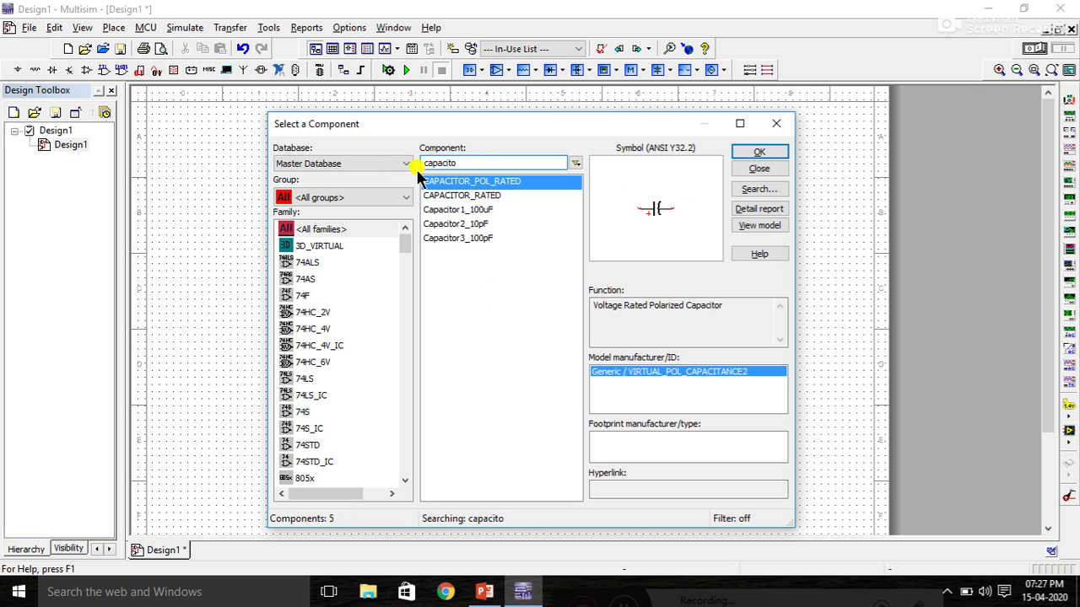
click(460, 197)
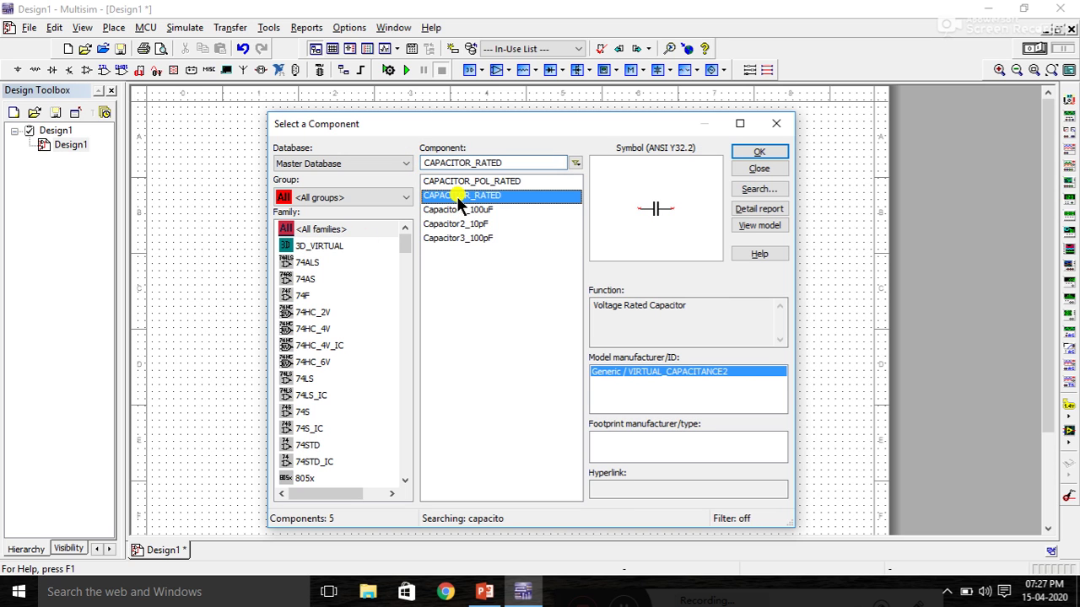
click(759, 152)
click(393, 281)
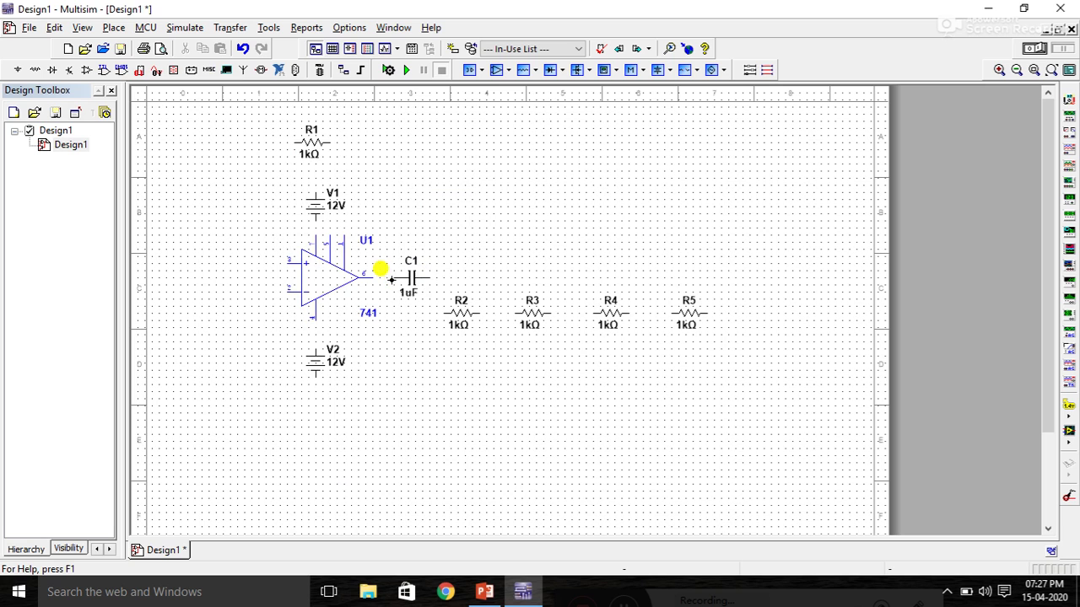
click(739, 155)
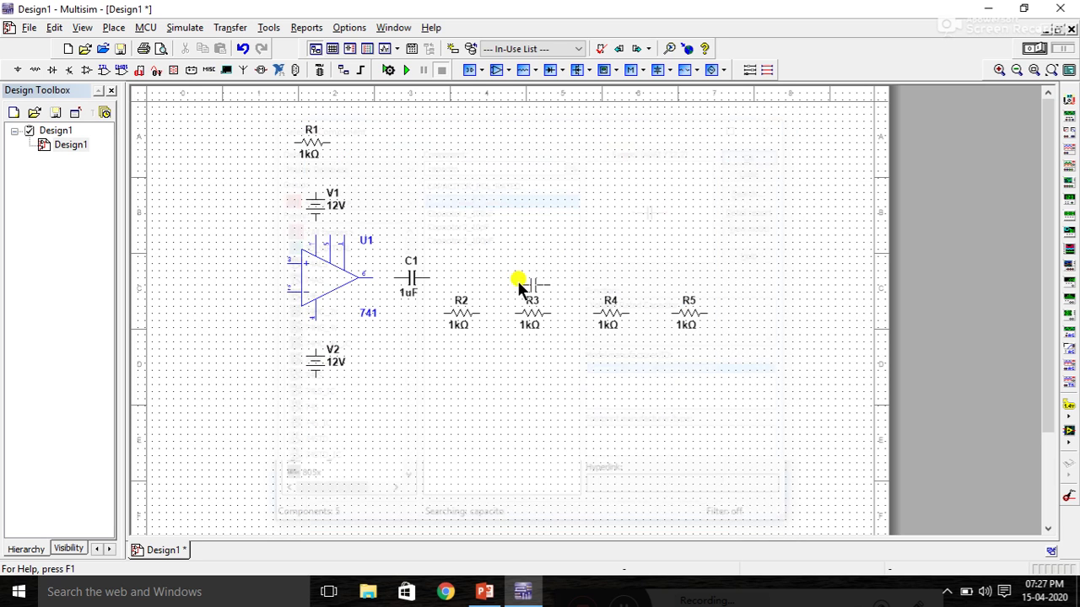
click(470, 273)
click(757, 152)
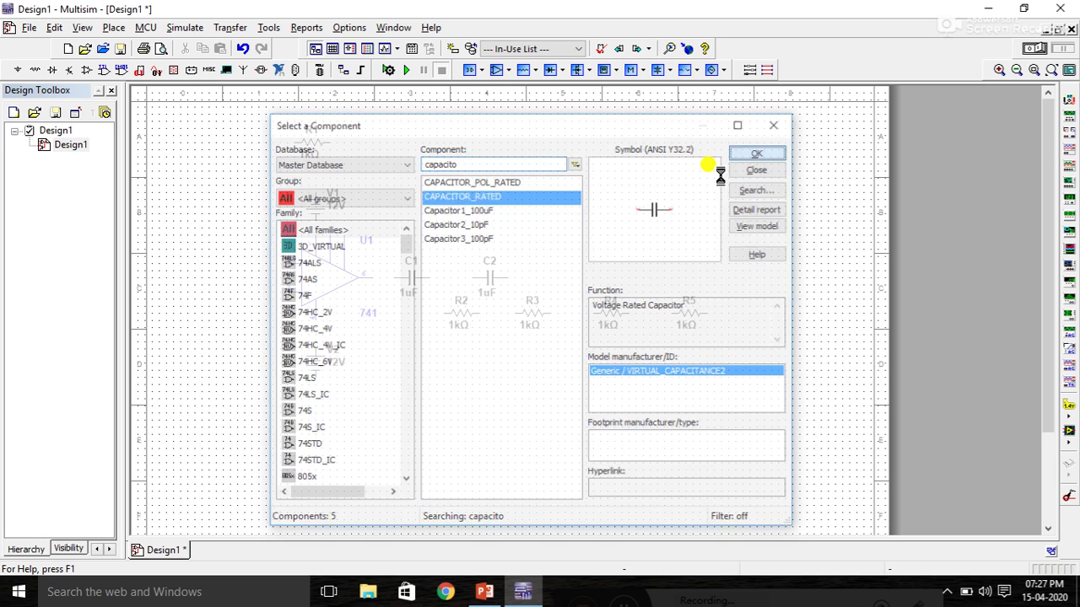
click(562, 277)
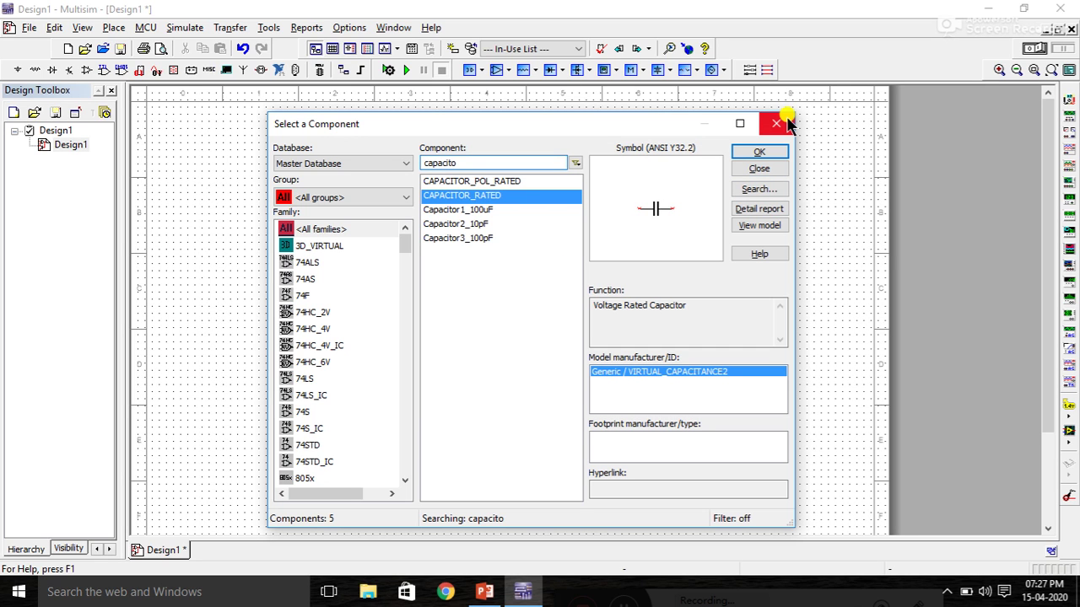
Find the GROUND component with the search "ground" and place one to the left of source V2.
drag(473, 149, 391, 149)
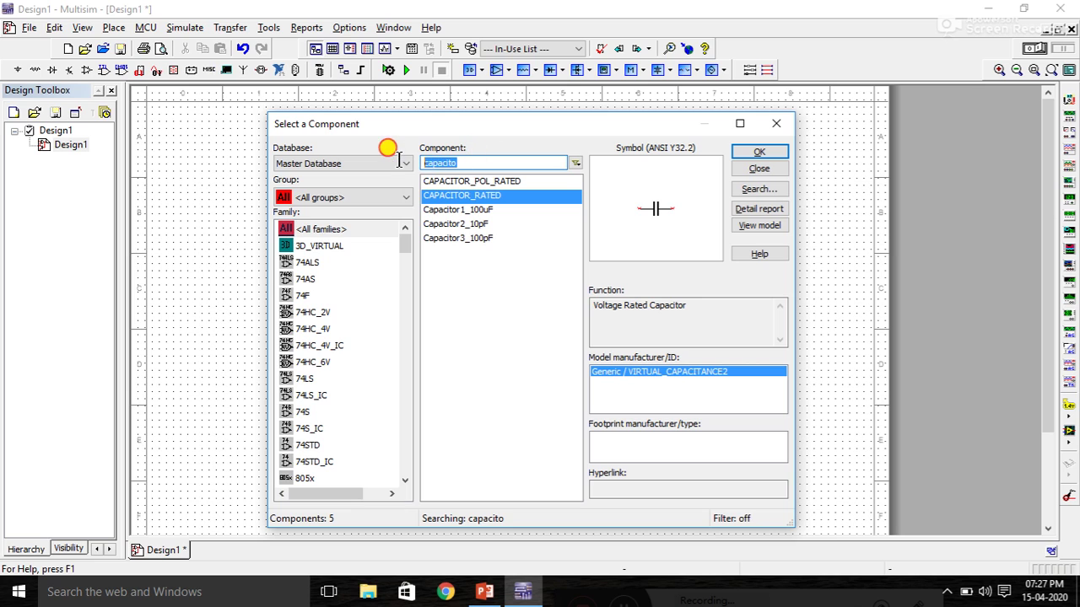
text(ground)
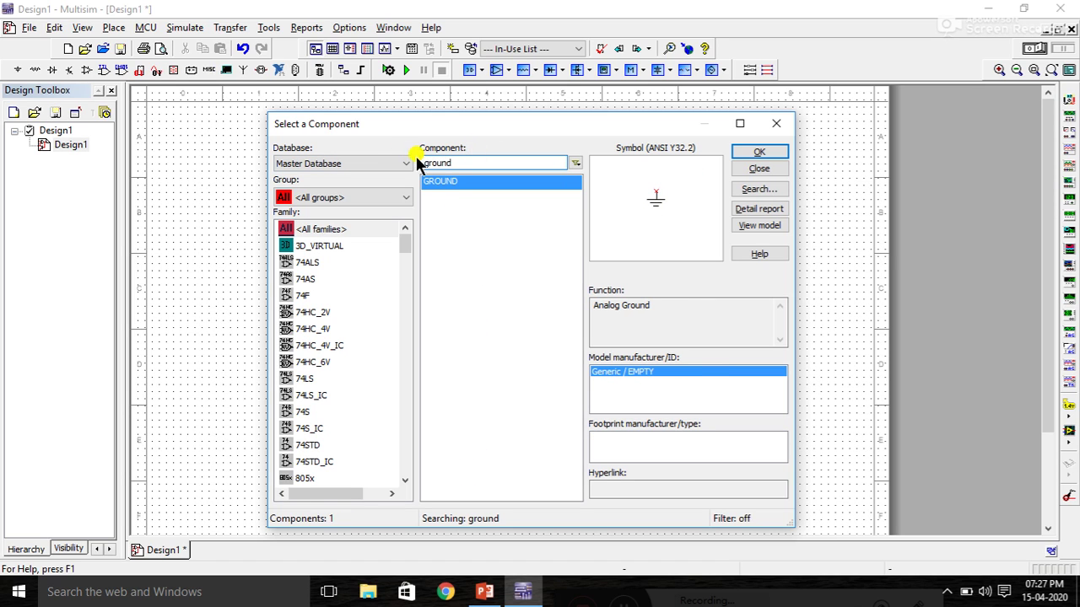
click(780, 151)
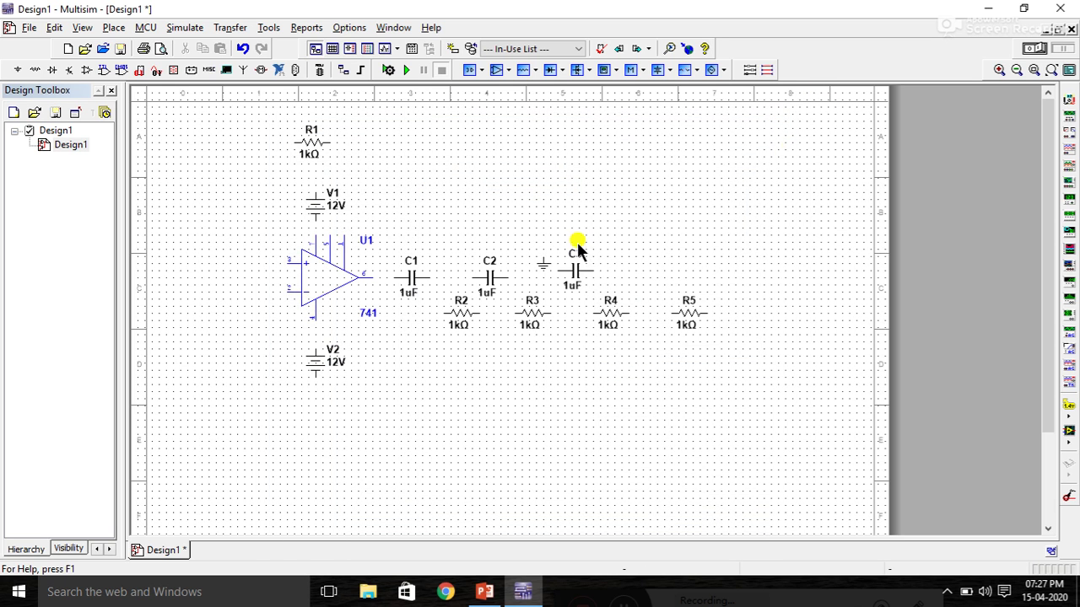
click(218, 343)
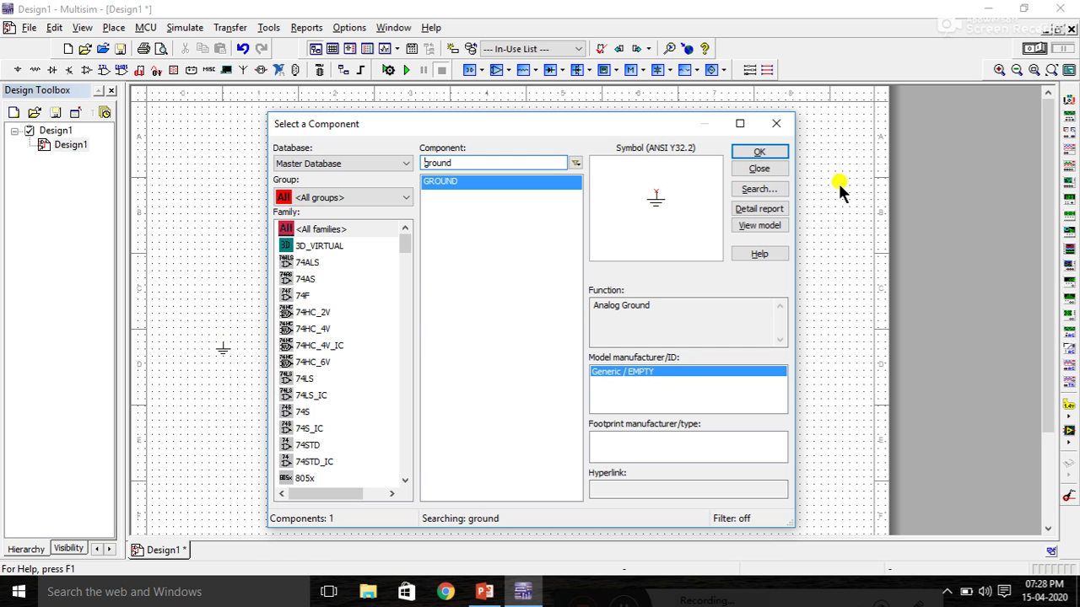
click(776, 123)
Delete resistor R5 at the right end of the resistor row.
click(687, 313)
key(Delete)
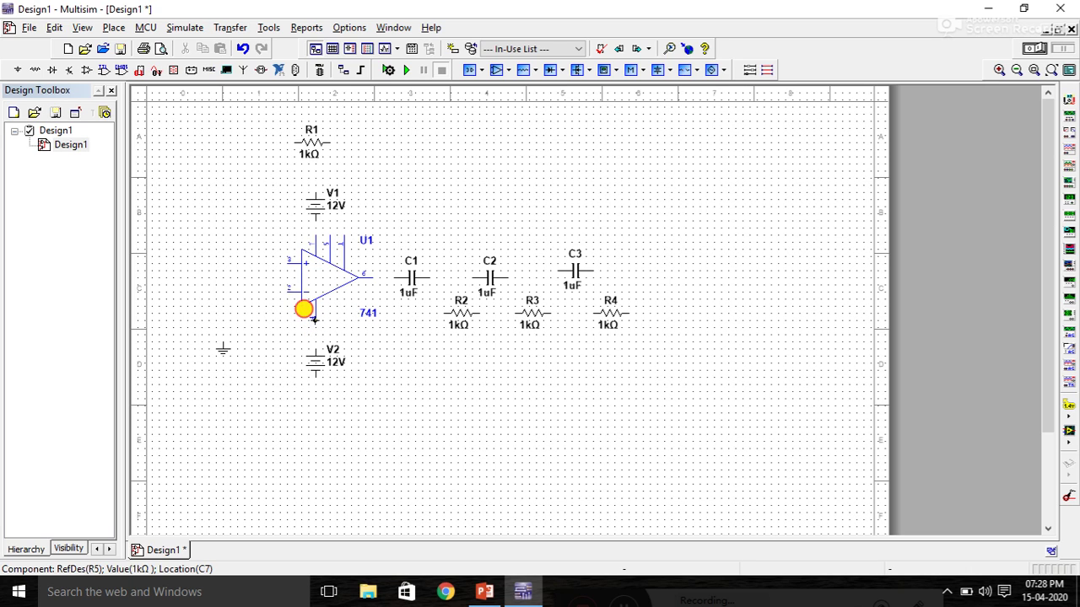
Try to wire the unflipped op-amp's lower supply pin to V2 and its upper supply pin to V1.
click(314, 326)
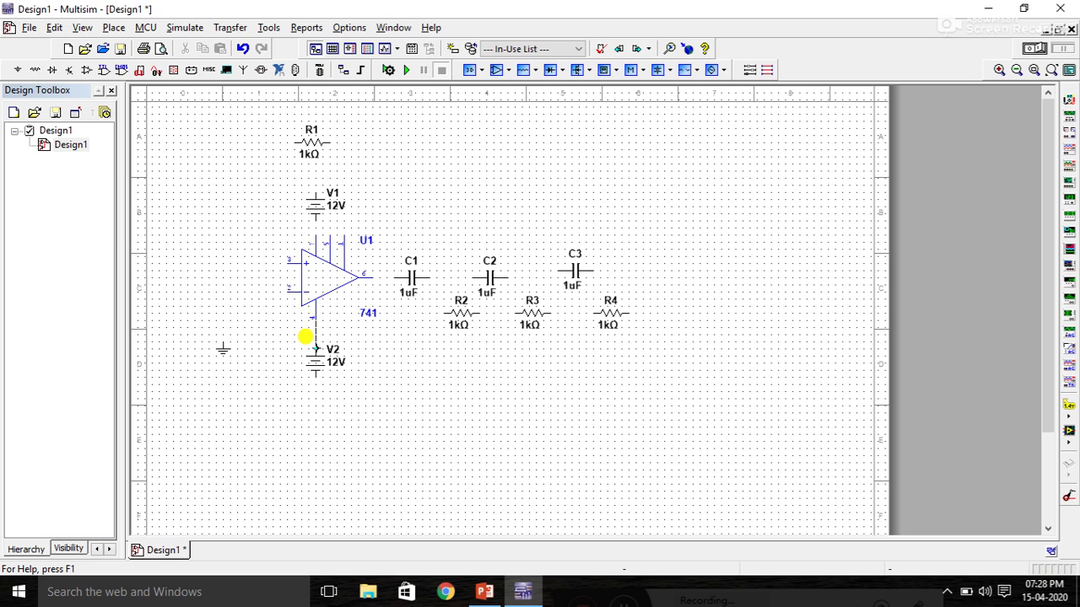
click(307, 337)
click(314, 218)
click(316, 240)
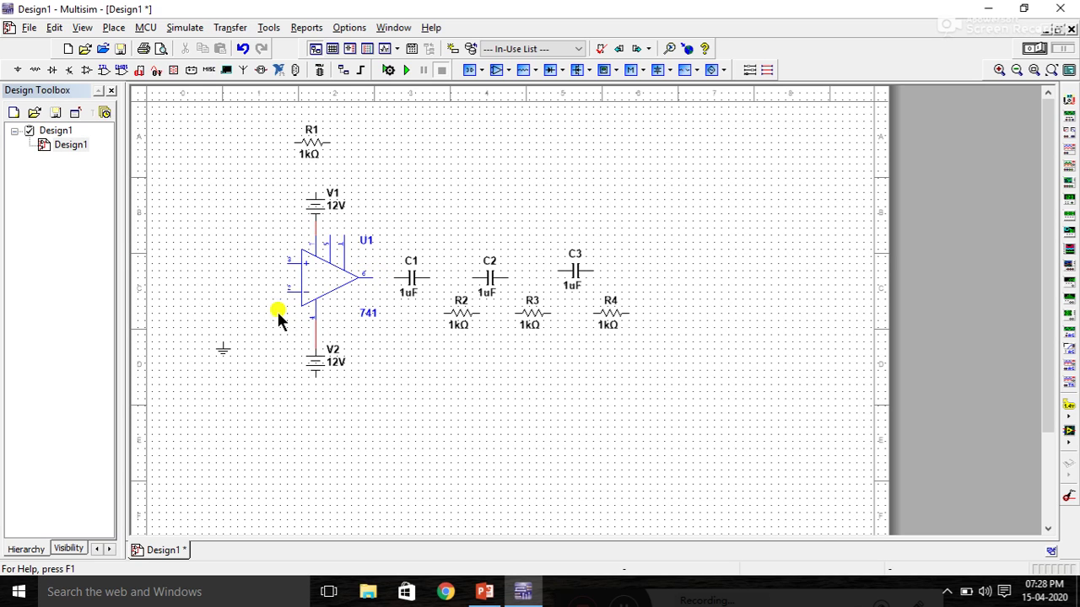
Try to attach the ground to V2's lower terminal and place a copy of it to the left of V1.
click(219, 346)
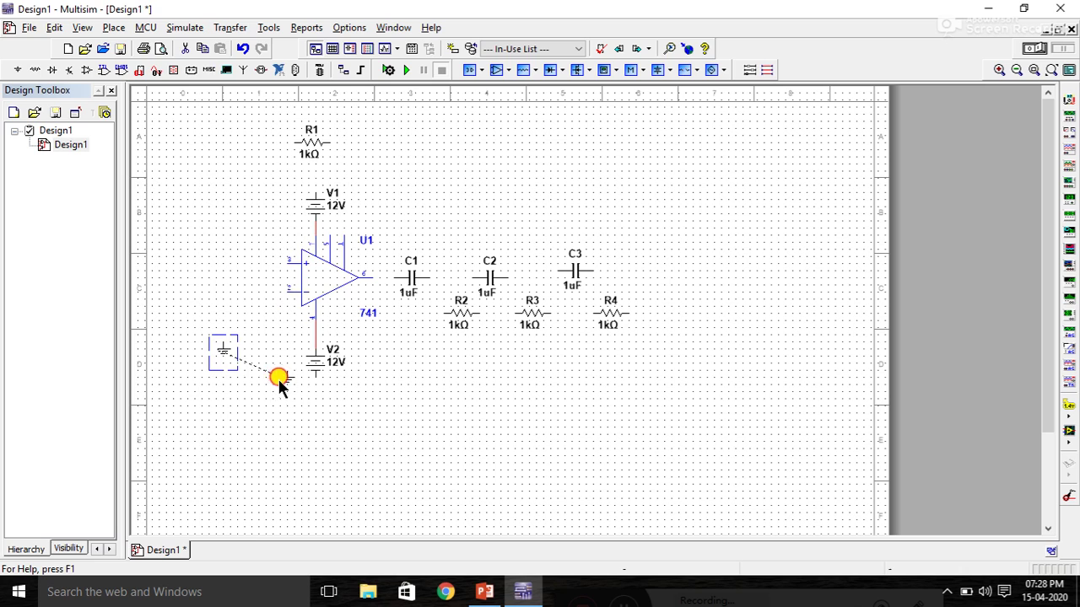
drag(294, 387, 310, 388)
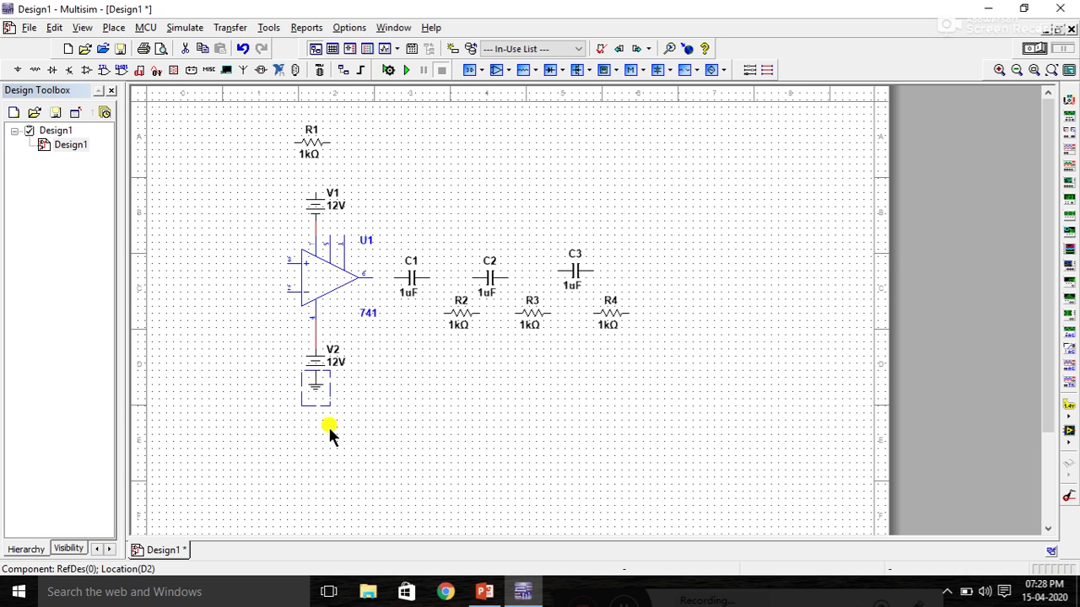
click(312, 390)
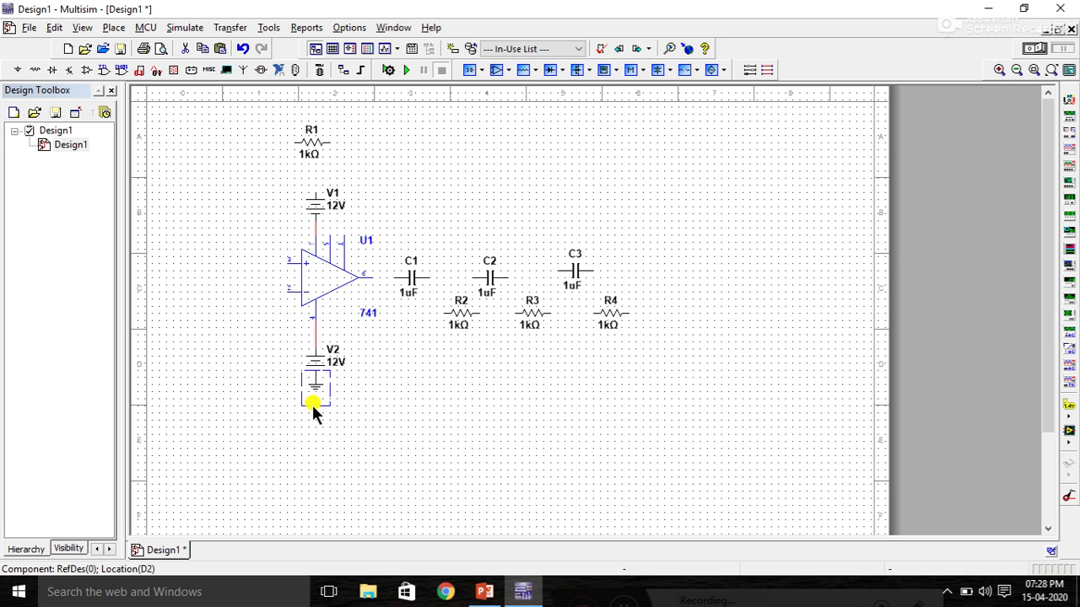
click(272, 200)
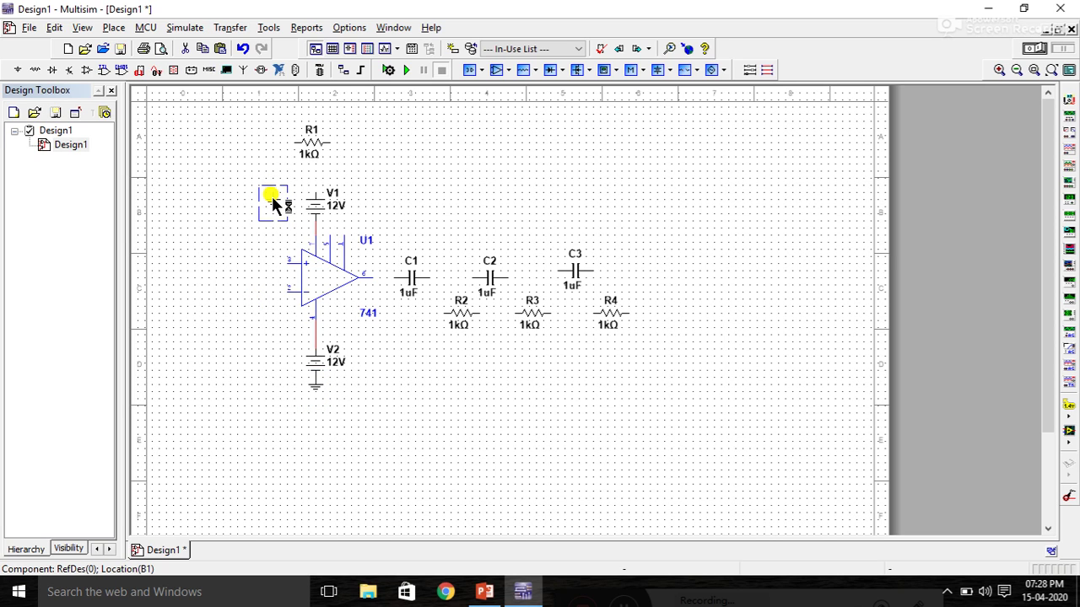
key(Delete)
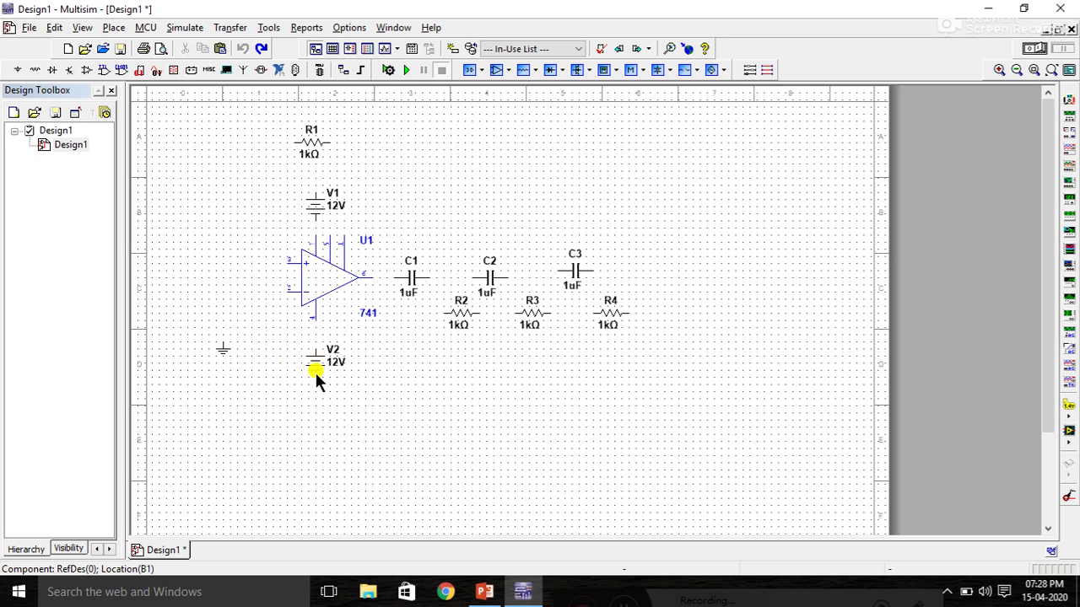
Flip the 741 op-amp vertically so its inverting input is above the non-inverting input.
click(323, 279)
right_click(324, 280)
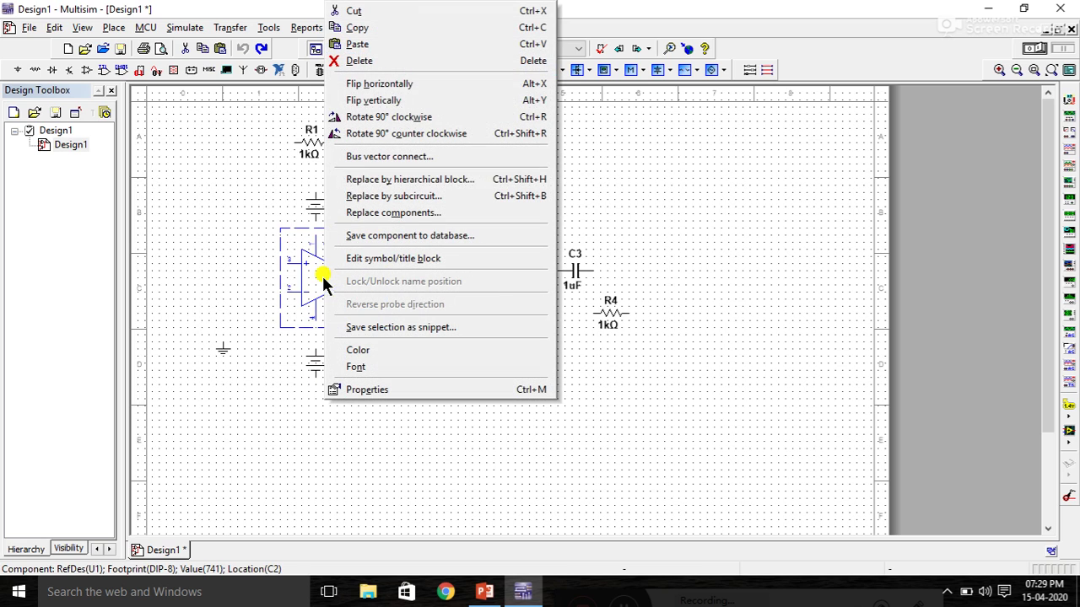
click(384, 102)
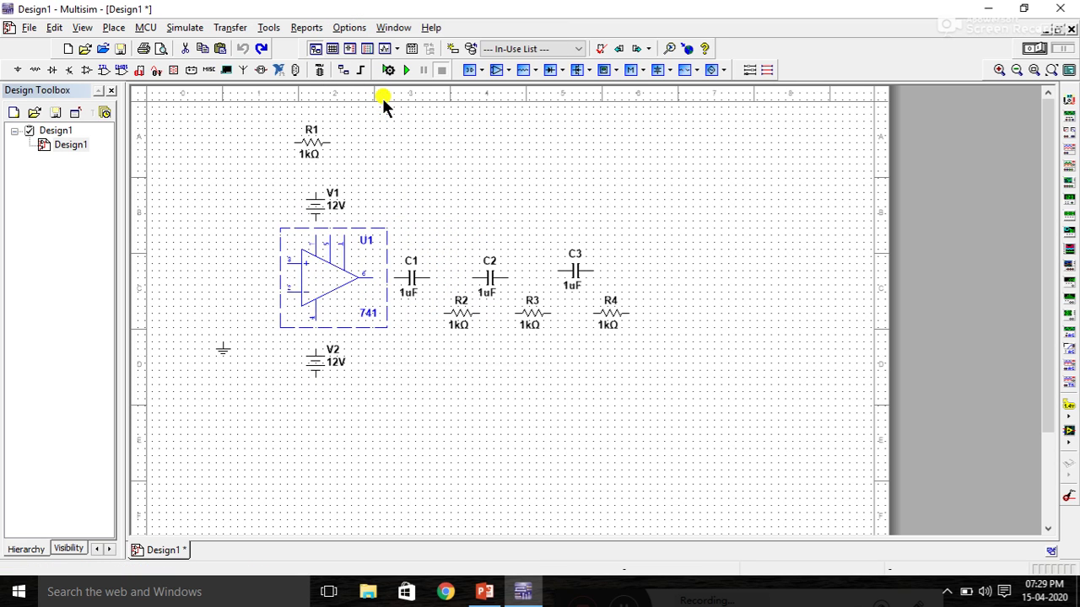
click(363, 422)
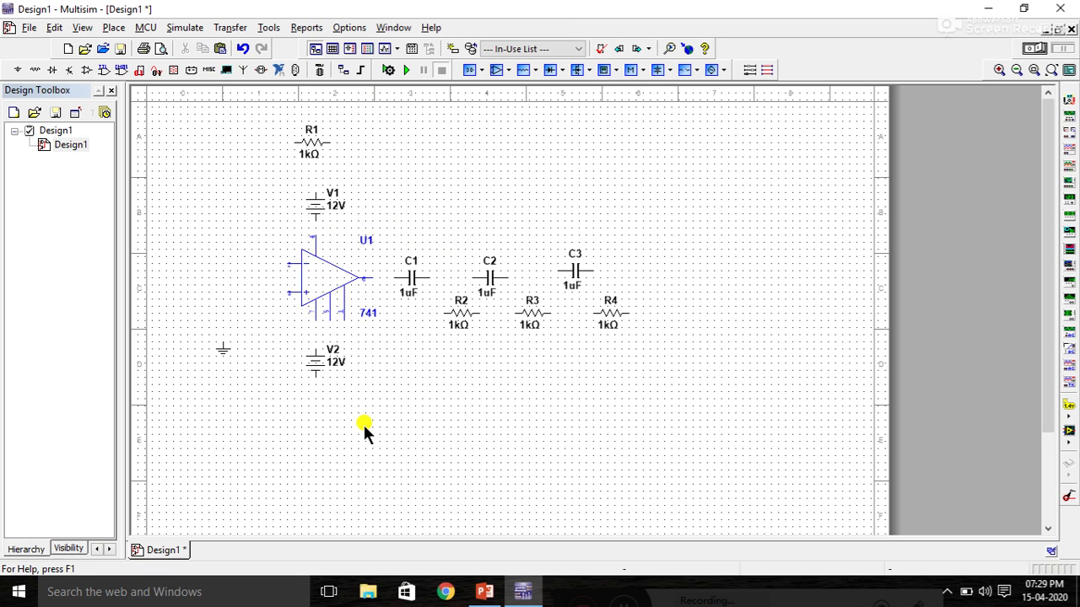
Wire V2's upper terminal to the flipped op-amp's lower supply pin, and the upper supply pin to V1's lower terminal.
click(315, 344)
click(316, 319)
click(317, 246)
click(316, 217)
Move the ground to just below and left of the op-amp's non-inverting input and wire the two together.
click(224, 343)
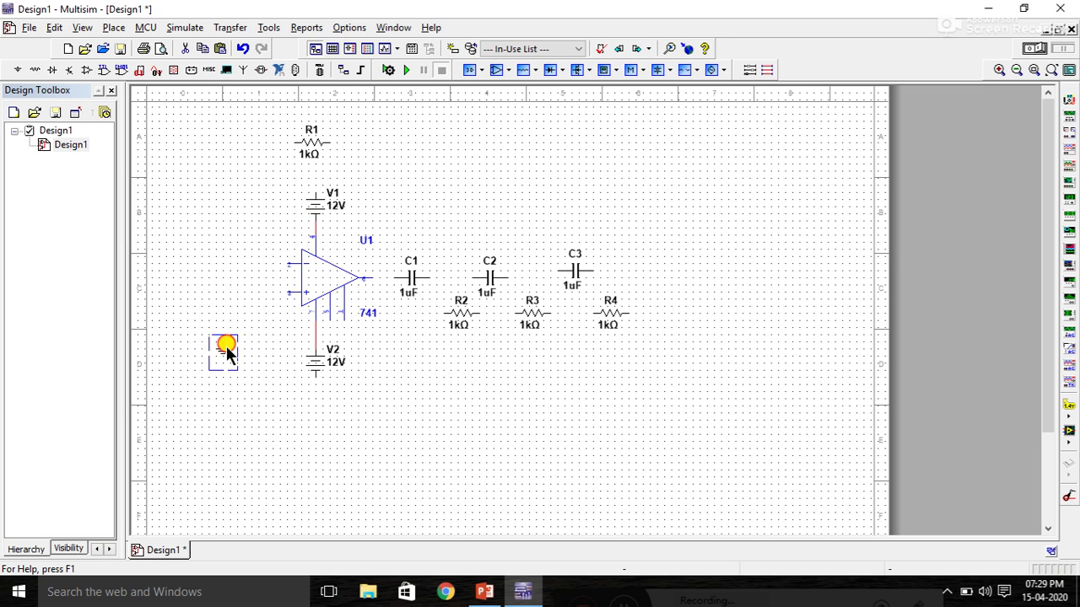
drag(267, 325, 267, 314)
click(266, 302)
click(289, 292)
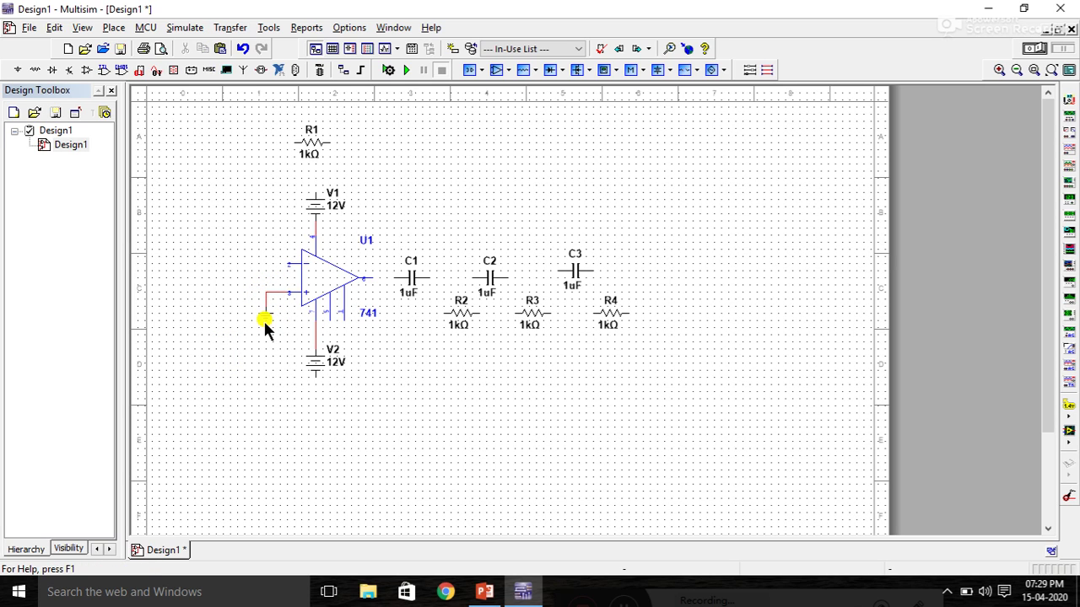
Copy the ground at the non-inverting input and place the copy on V2's lower terminal.
click(265, 319)
key(ctrl+c)
key(ctrl+v)
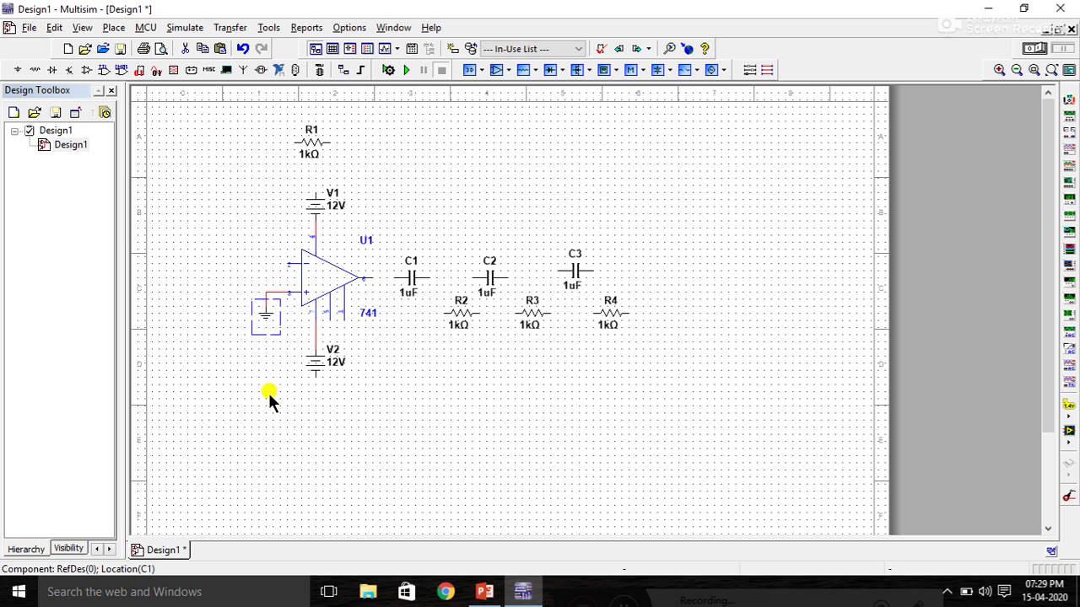
click(317, 384)
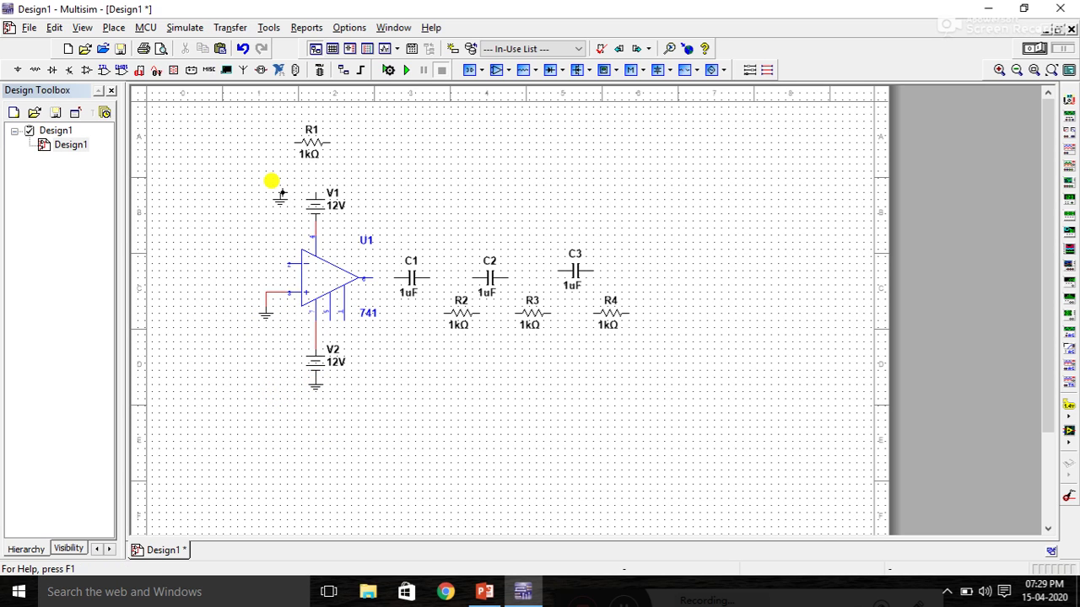
Place another ground copy beside V1, rotate it upside down and attach it to V1's upper terminal.
click(282, 205)
right_click(282, 205)
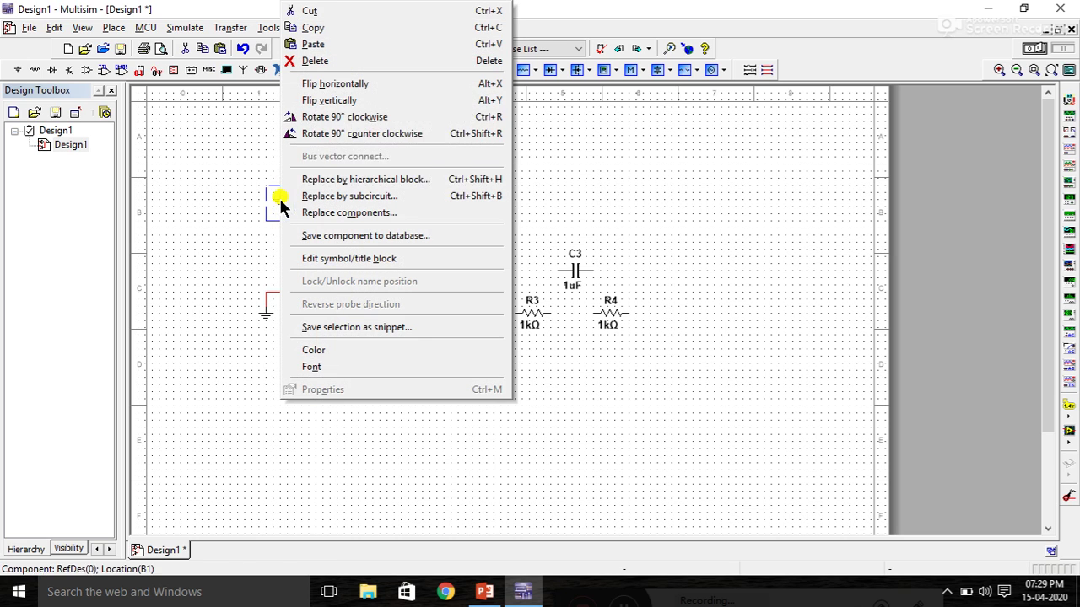
click(342, 113)
drag(273, 202, 313, 182)
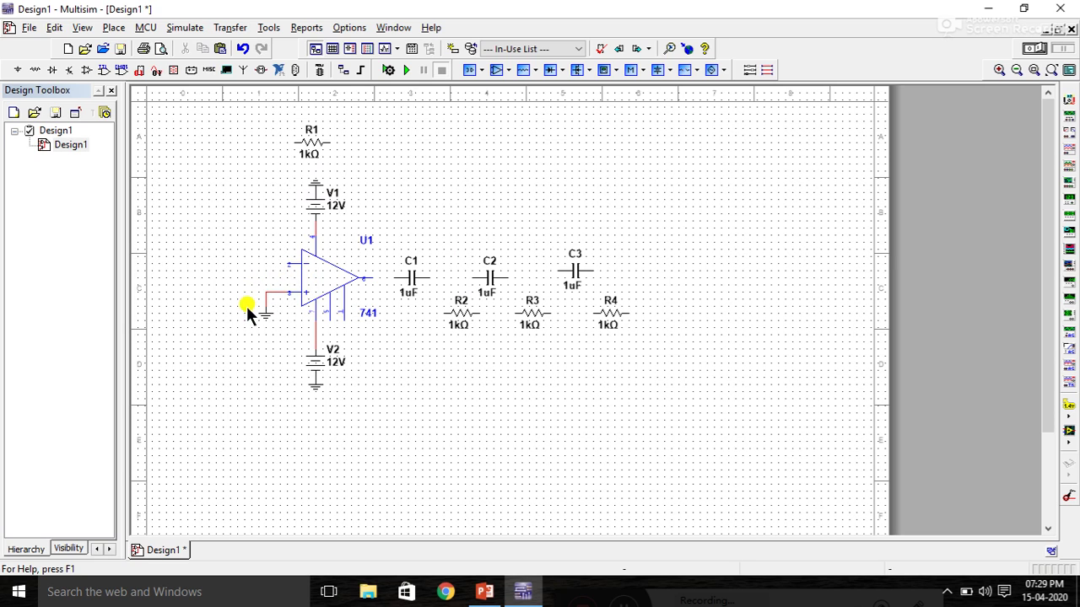
Rename resistor R1 above the op-amp as Rf.
double_click(313, 142)
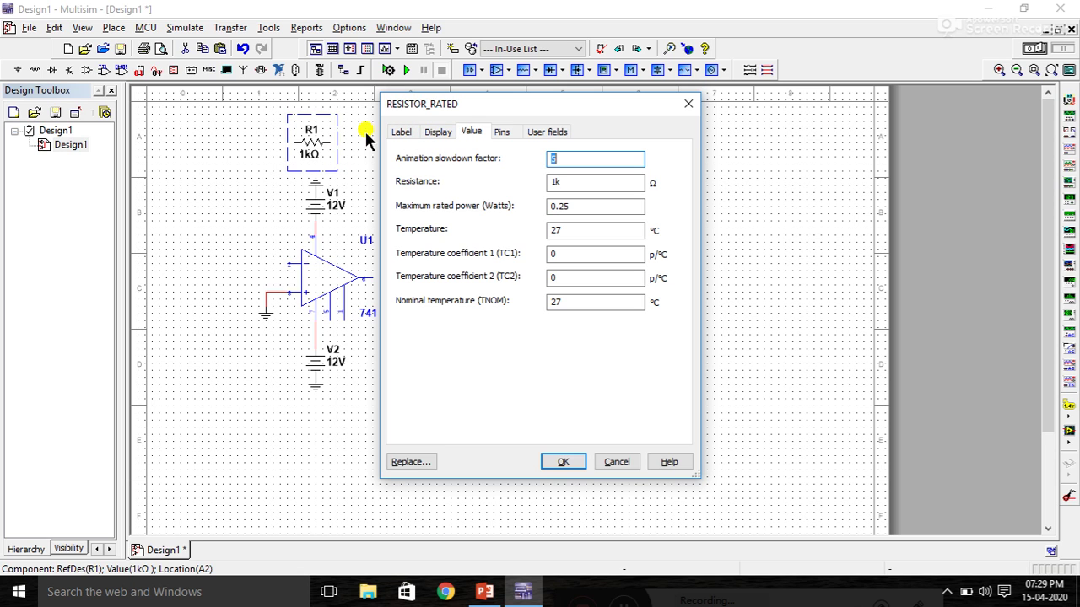
click(689, 103)
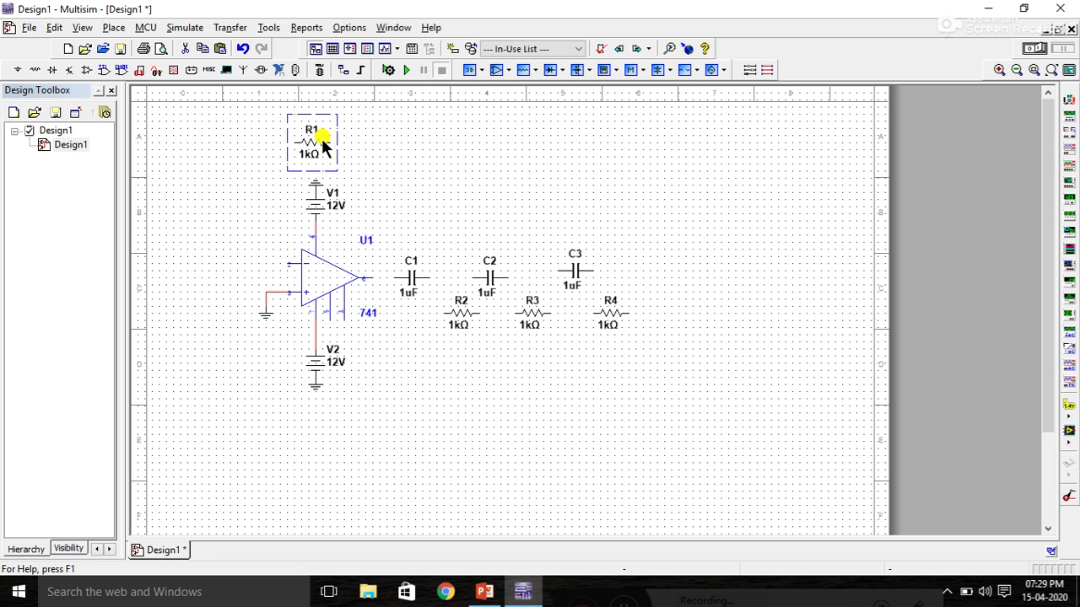
double_click(327, 143)
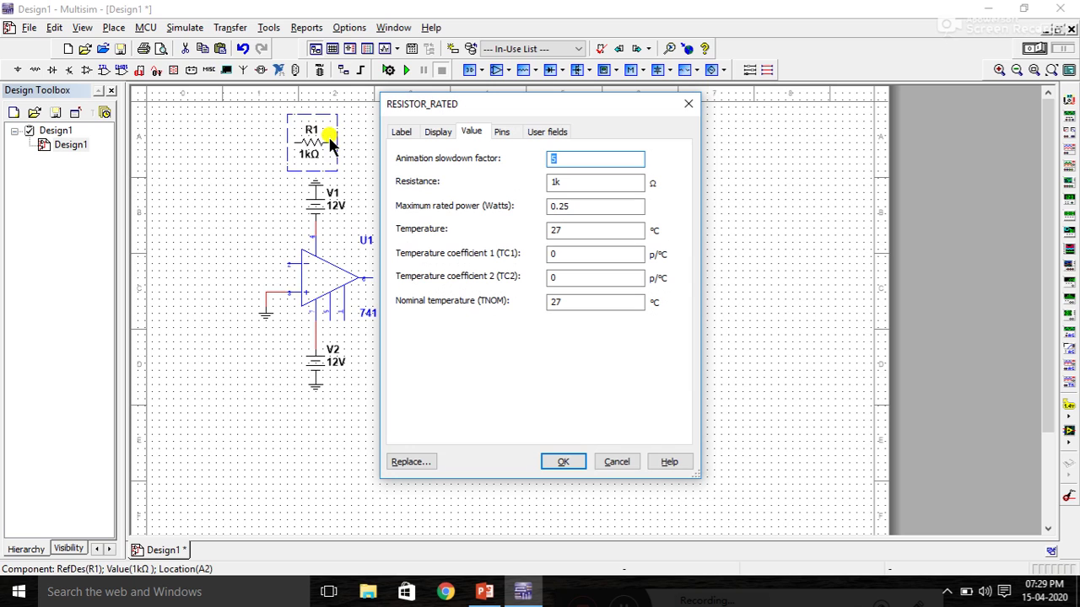
click(401, 131)
click(429, 175)
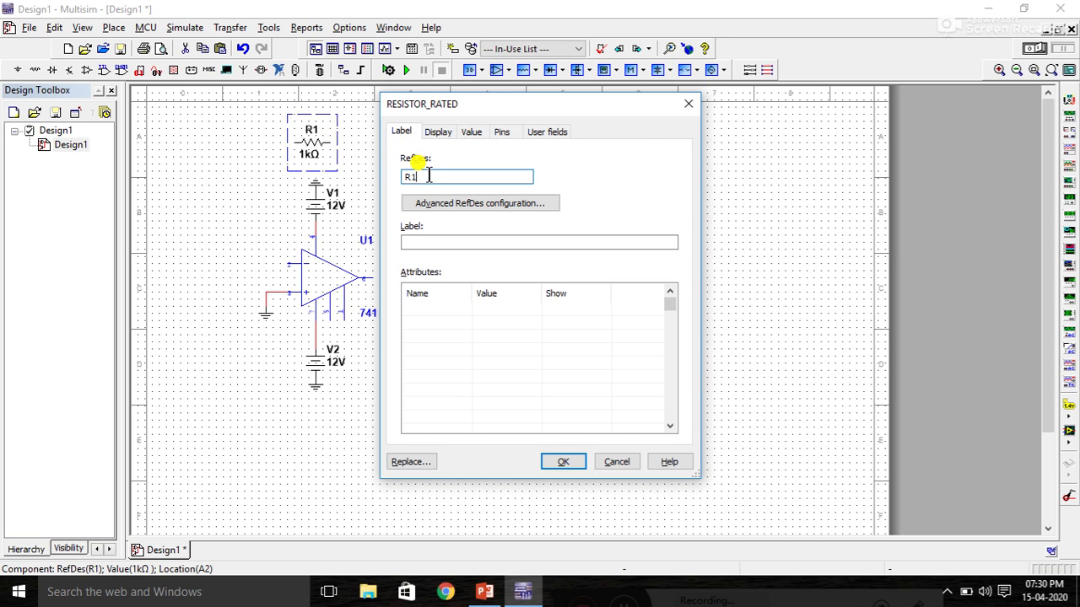
text(f)
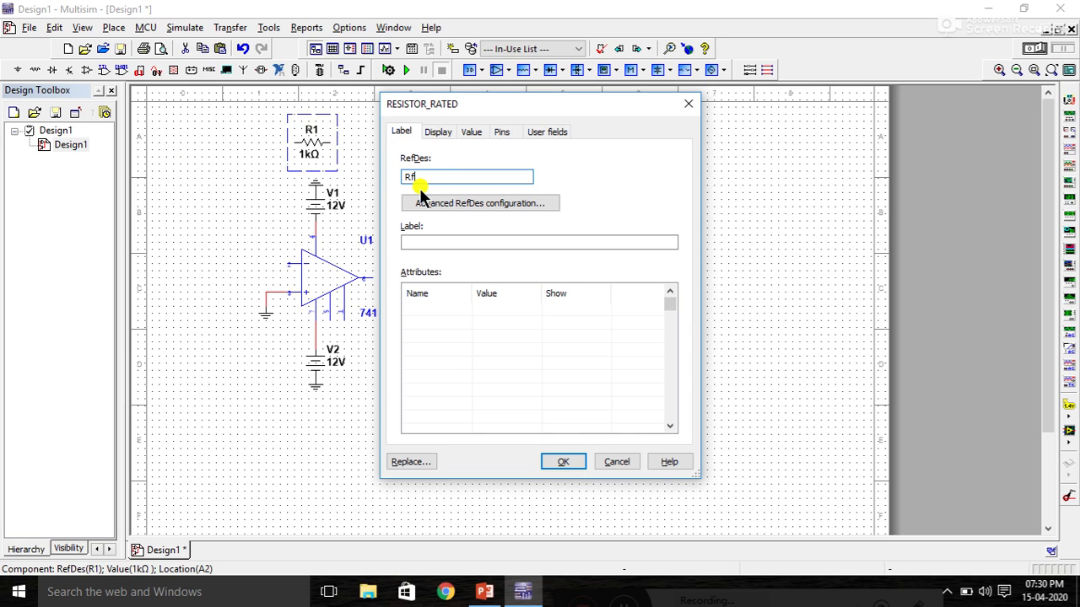
Set the resistance of the resistor above the op-amp to 100 kΩ and apply its properties.
click(439, 132)
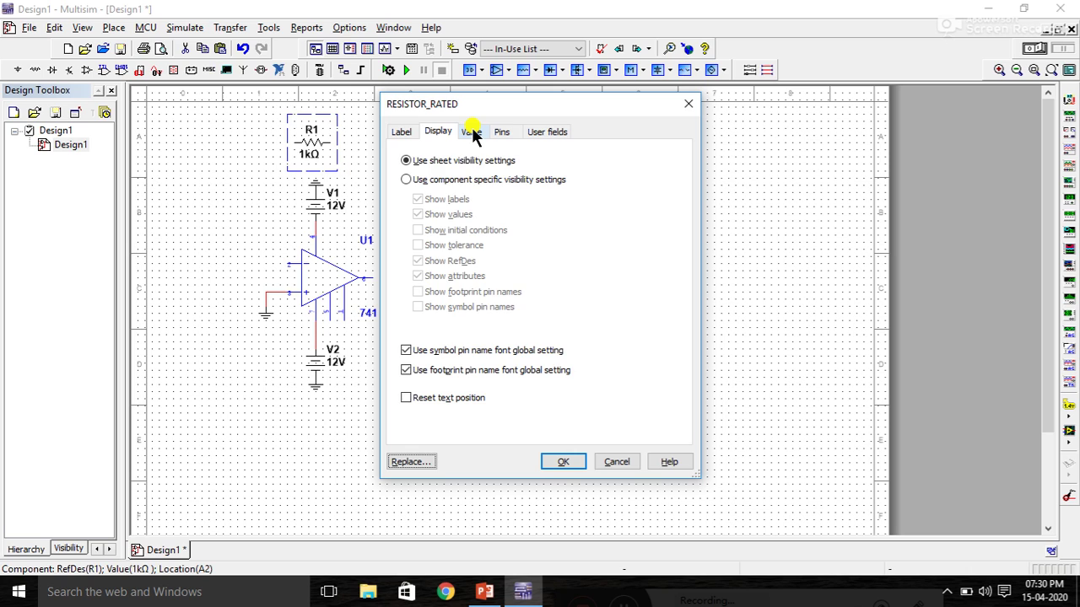
click(472, 132)
double_click(564, 184)
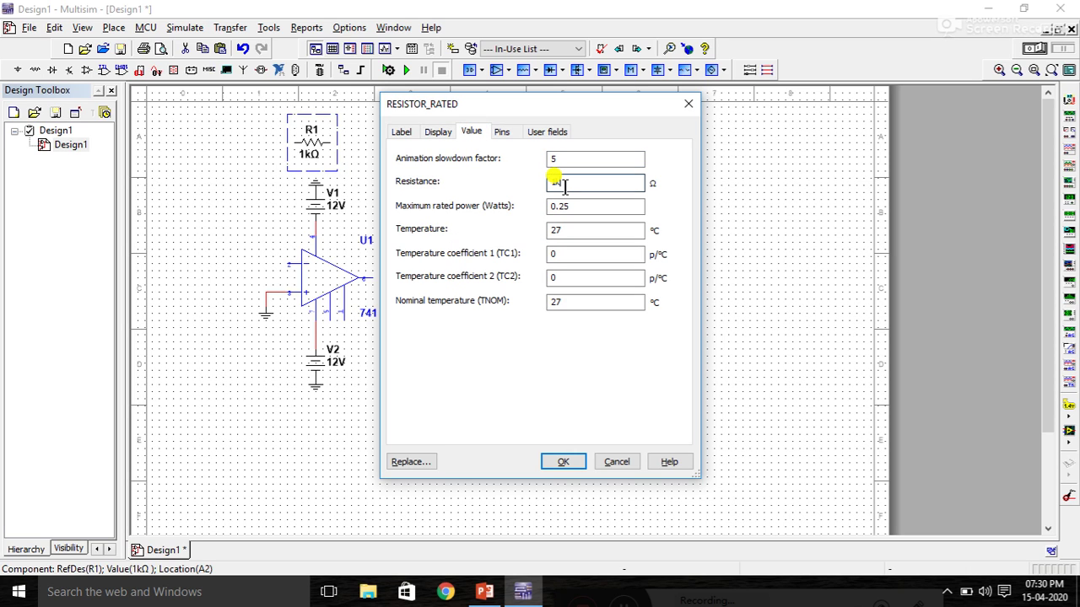
text(10)
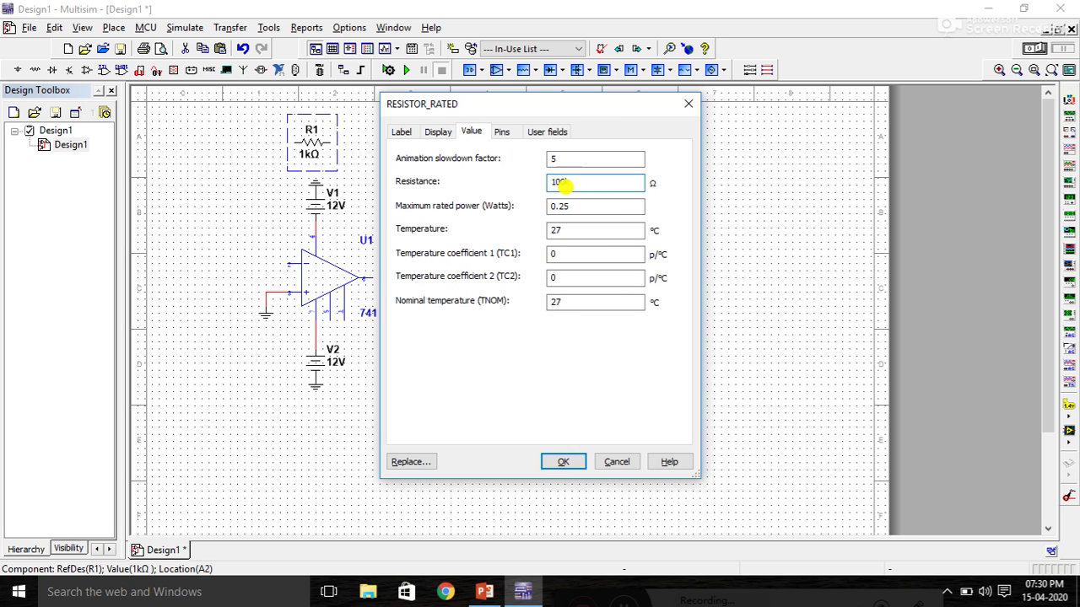
key(Return)
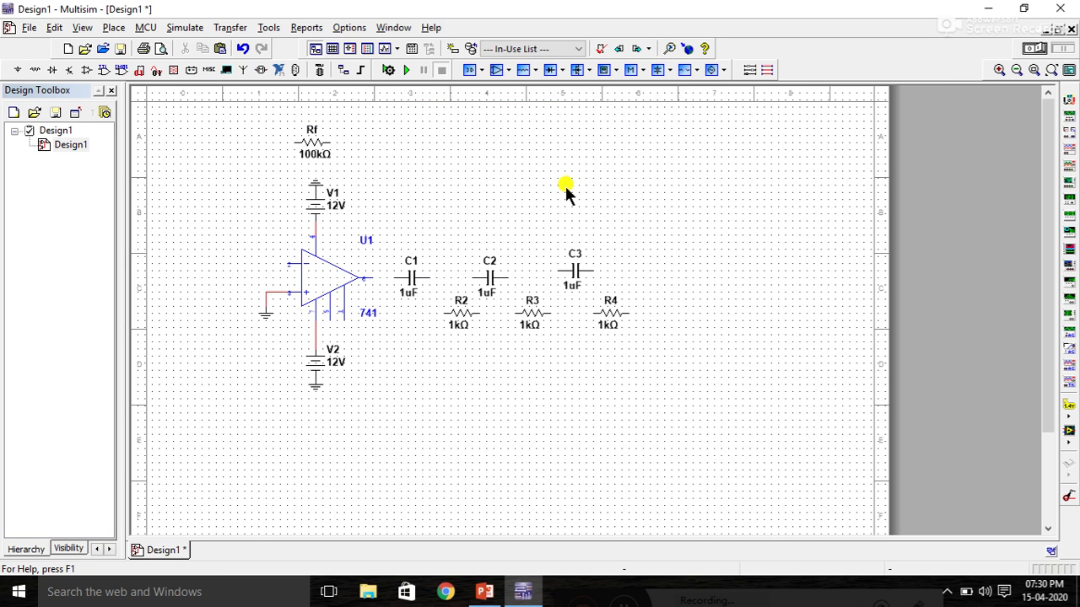
Set the capacitance of both C1 and C2 to 0.01 uF.
double_click(409, 289)
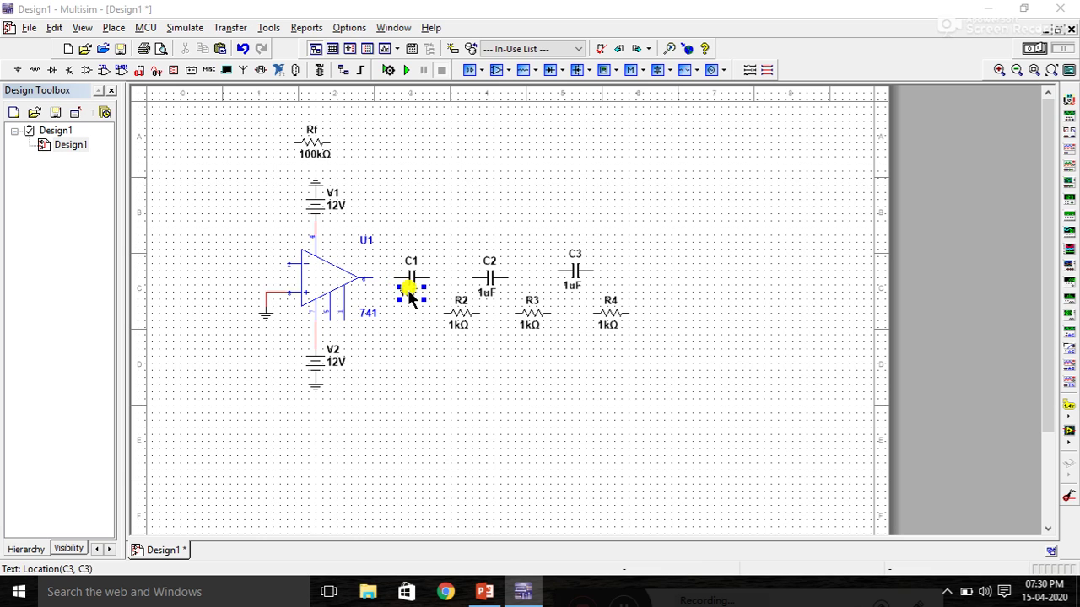
double_click(549, 182)
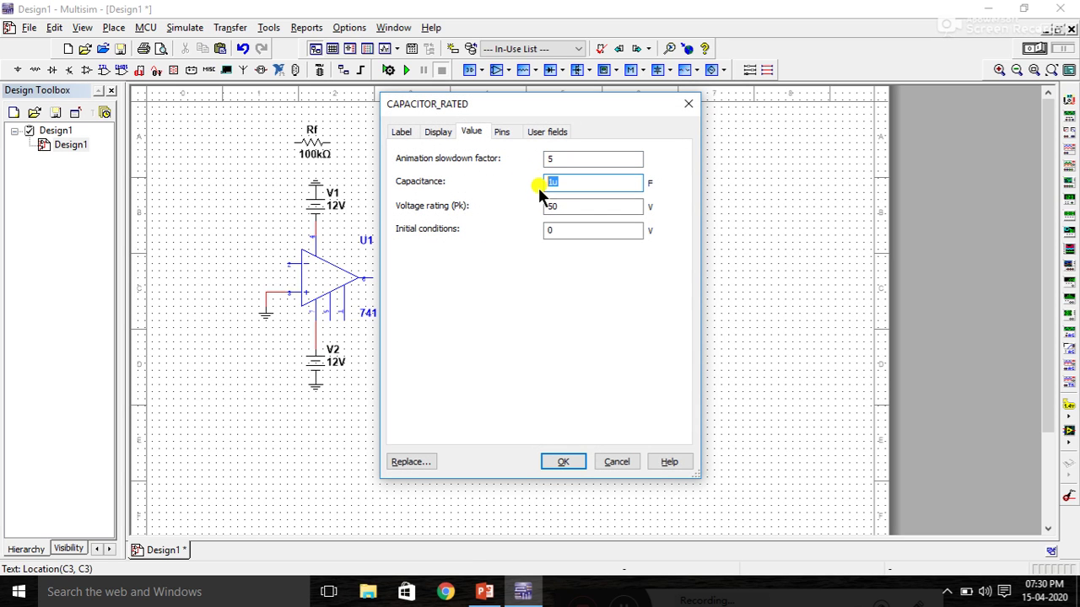
text(0.01u)
key(Return)
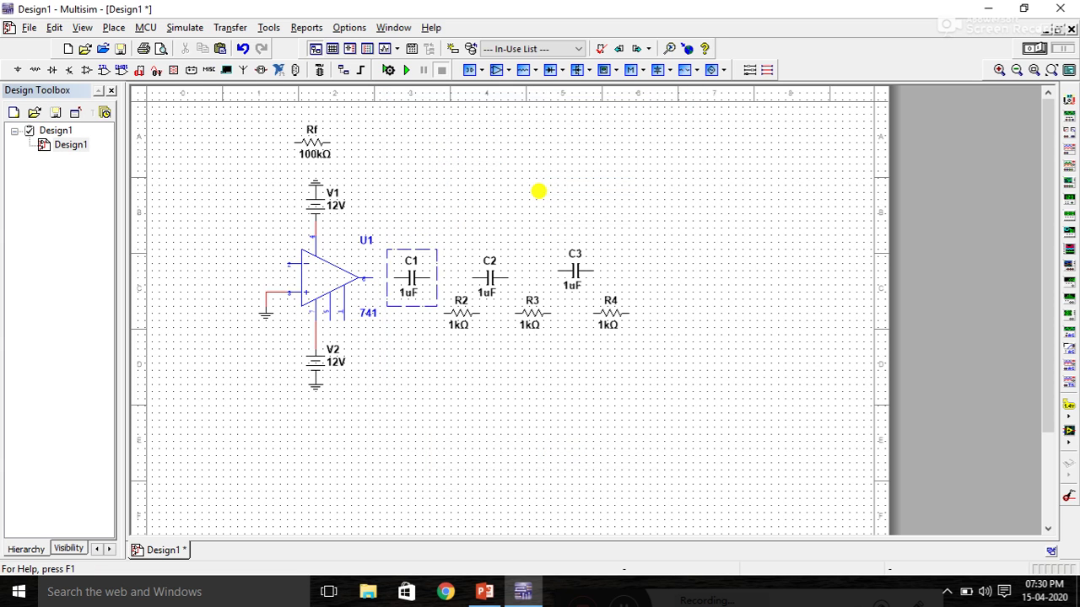
double_click(482, 294)
click(556, 184)
text(0.01u)
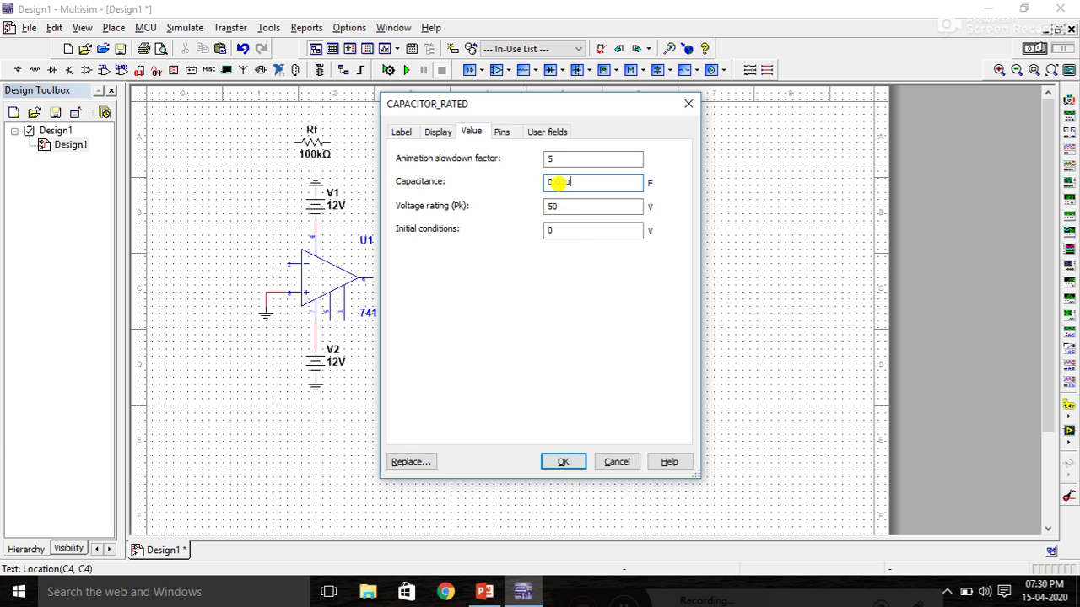
key(Return)
Set the capacitance of C3 to 0.01 uF.
click(559, 188)
double_click(573, 278)
click(554, 184)
text(0)
key(Return)
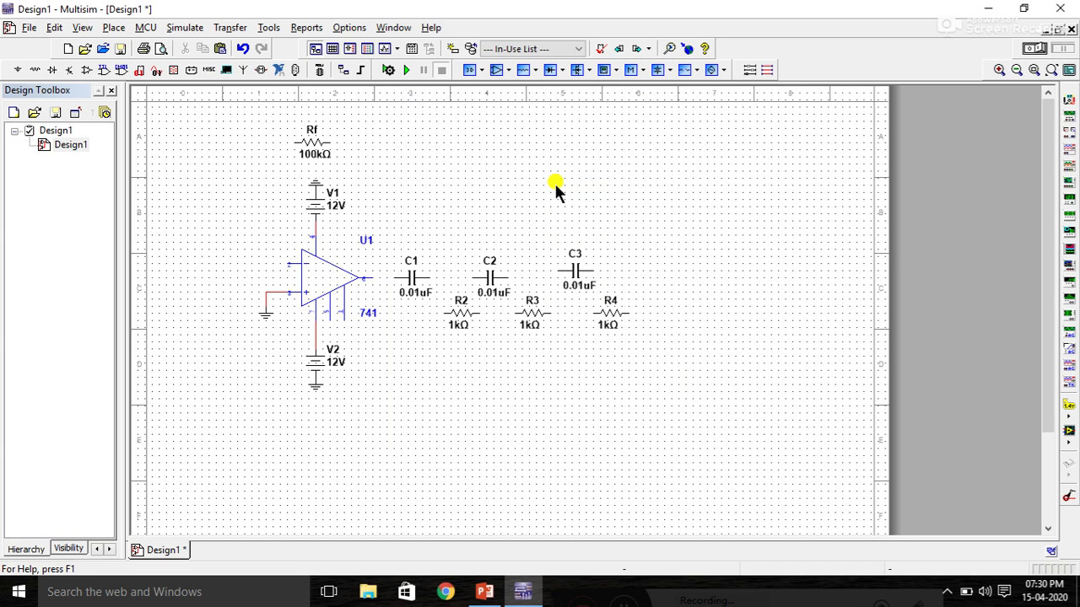
Rotate resistors R2, R3 and R4 each 90° clockwise so they stand vertically.
click(461, 319)
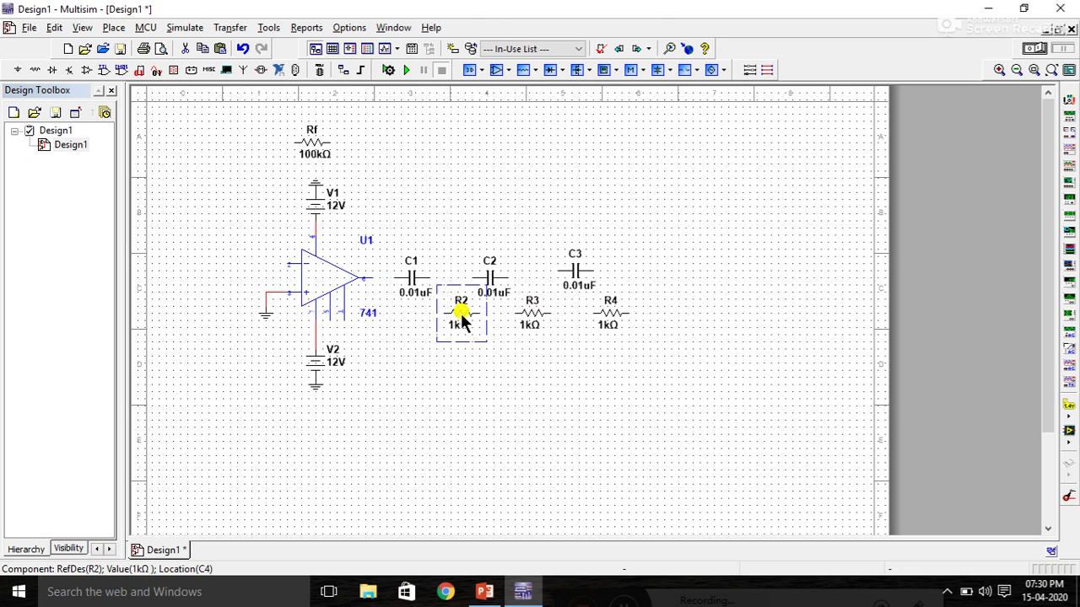
right_click(460, 319)
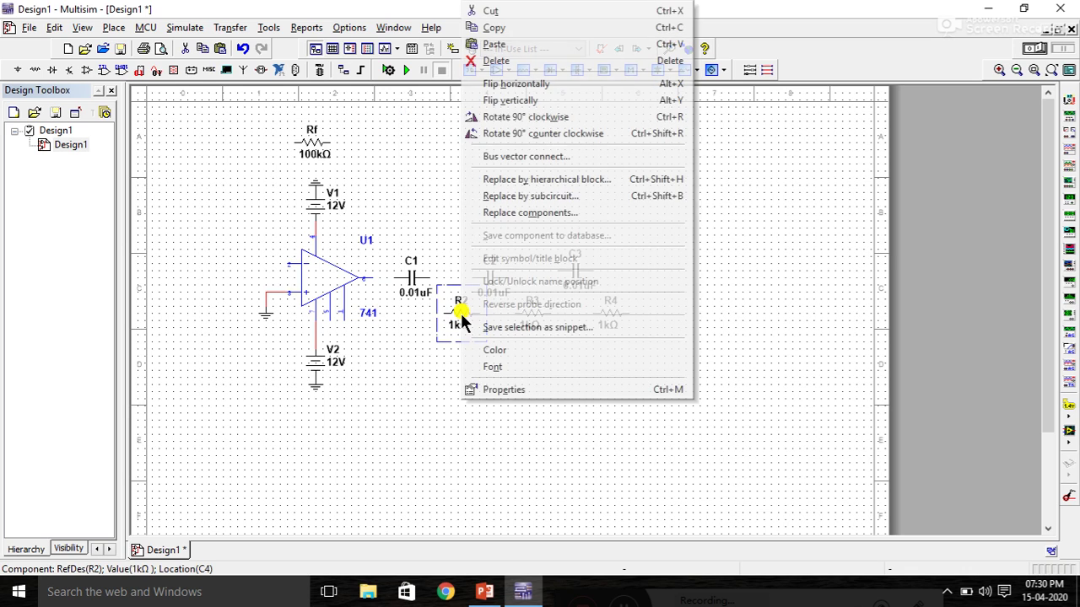
click(537, 118)
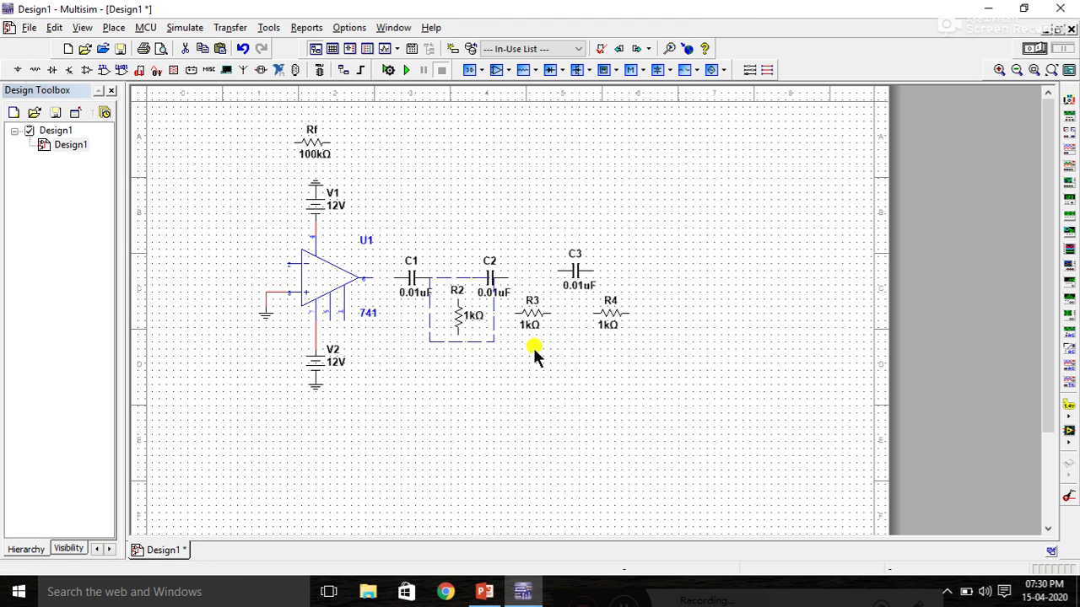
right_click(521, 310)
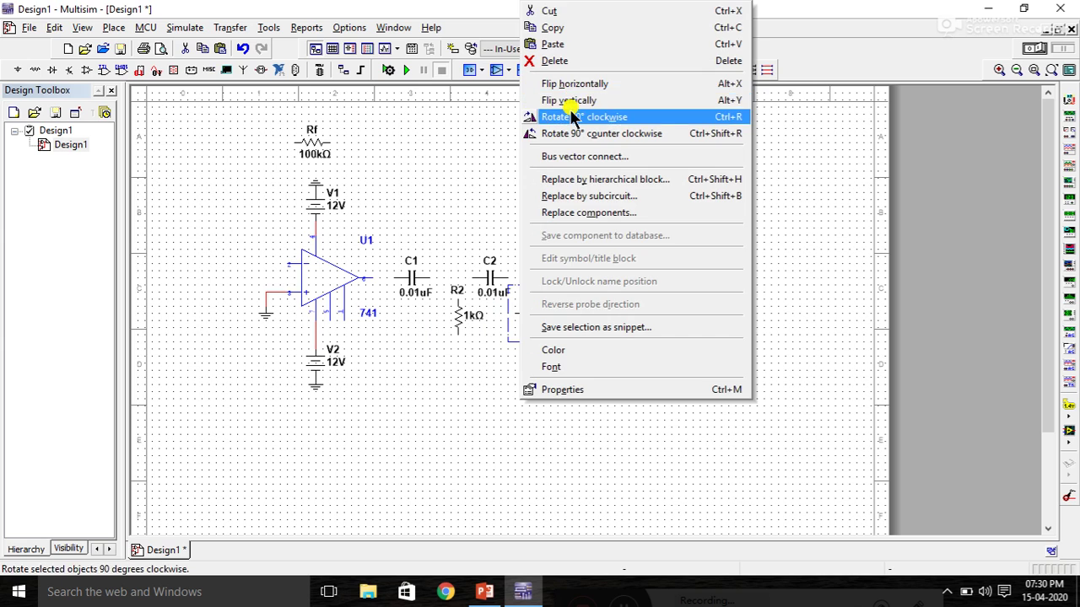
click(572, 116)
click(601, 312)
right_click(601, 312)
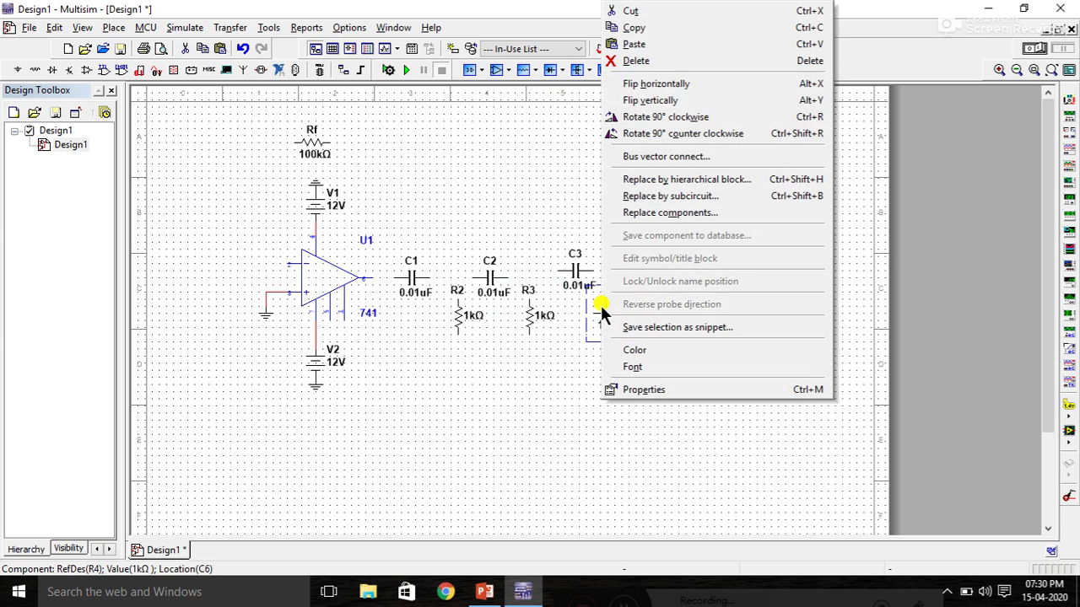
click(648, 113)
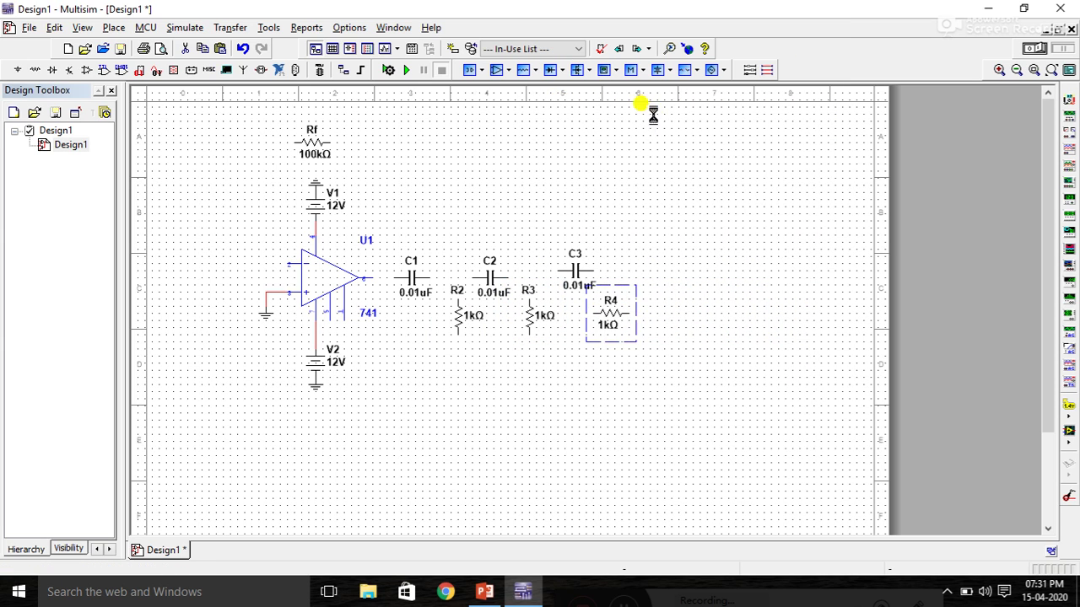
Move the R2, R3 and R4 name labels slightly down and to the left, beside the upper end of each resistor.
click(459, 295)
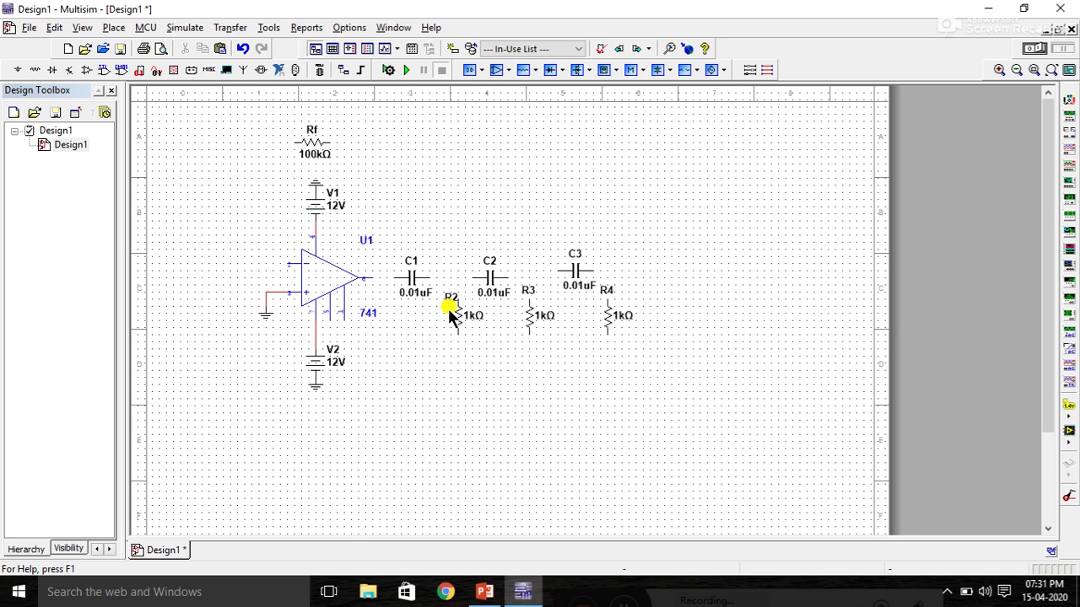
click(605, 295)
drag(604, 297, 599, 307)
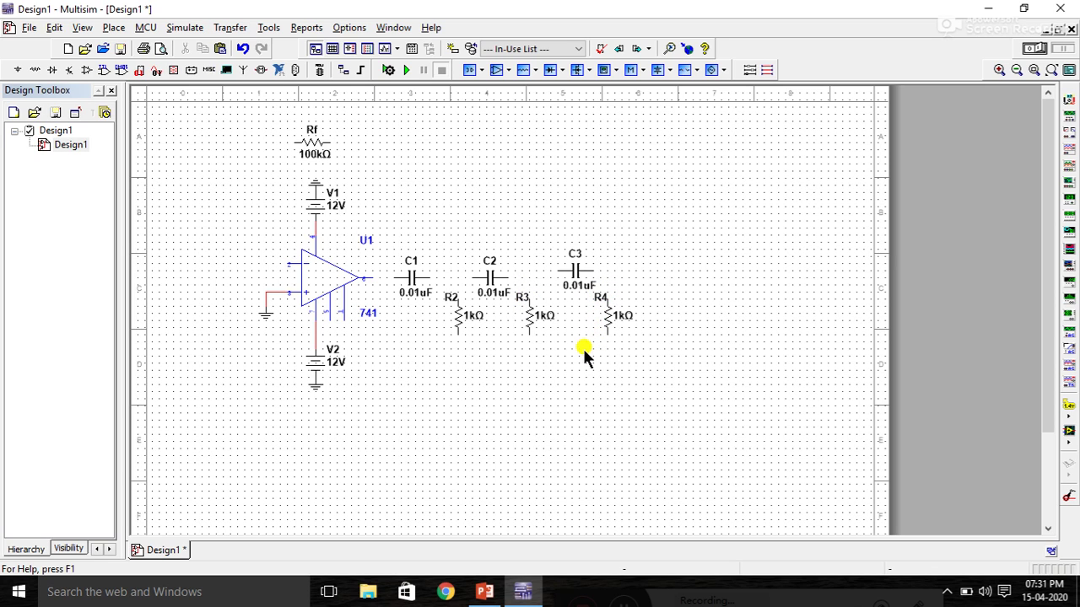
Wire the op-amp output in series through C1, C2 and C3, moving C3 down level with the other capacitors.
click(364, 277)
click(402, 279)
click(476, 279)
drag(580, 270, 578, 278)
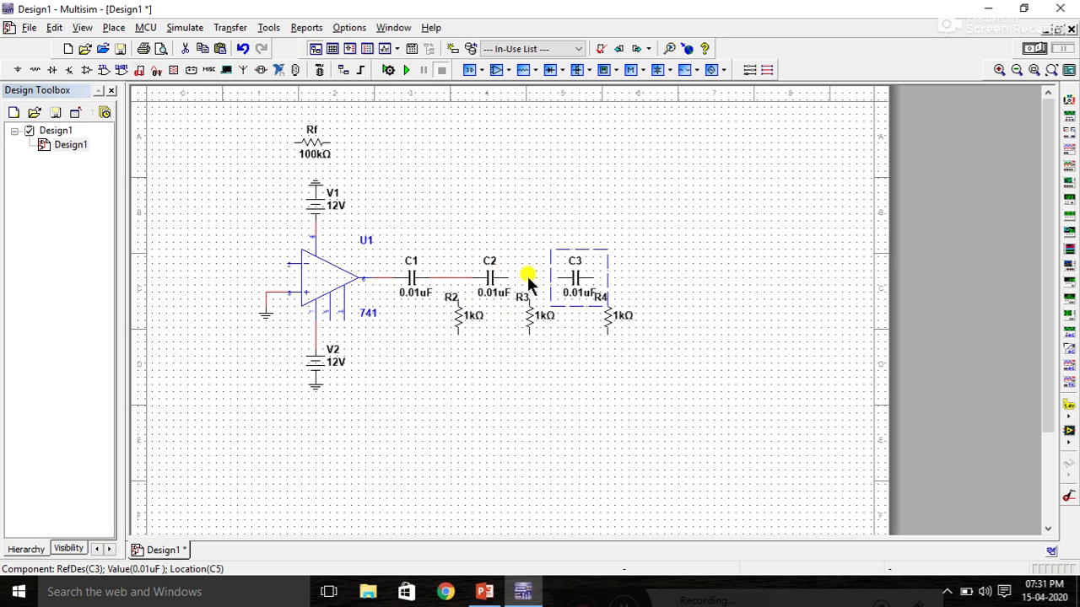
click(504, 278)
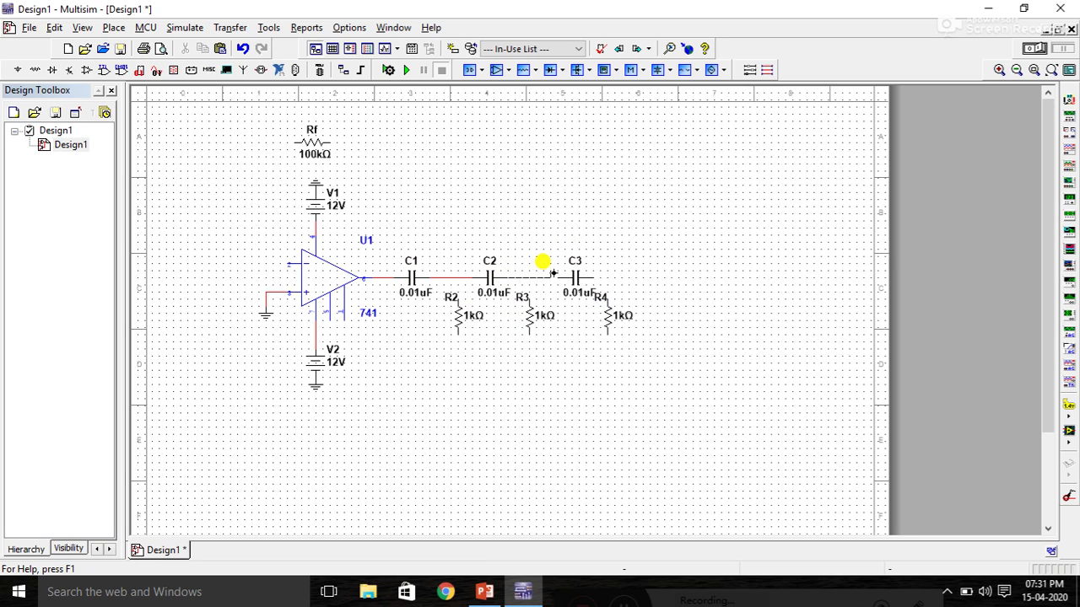
click(556, 277)
Wire C3's free terminal around below the circuit to the op-amp's inverting input and straighten the kink at the wire's upper right corner.
click(593, 277)
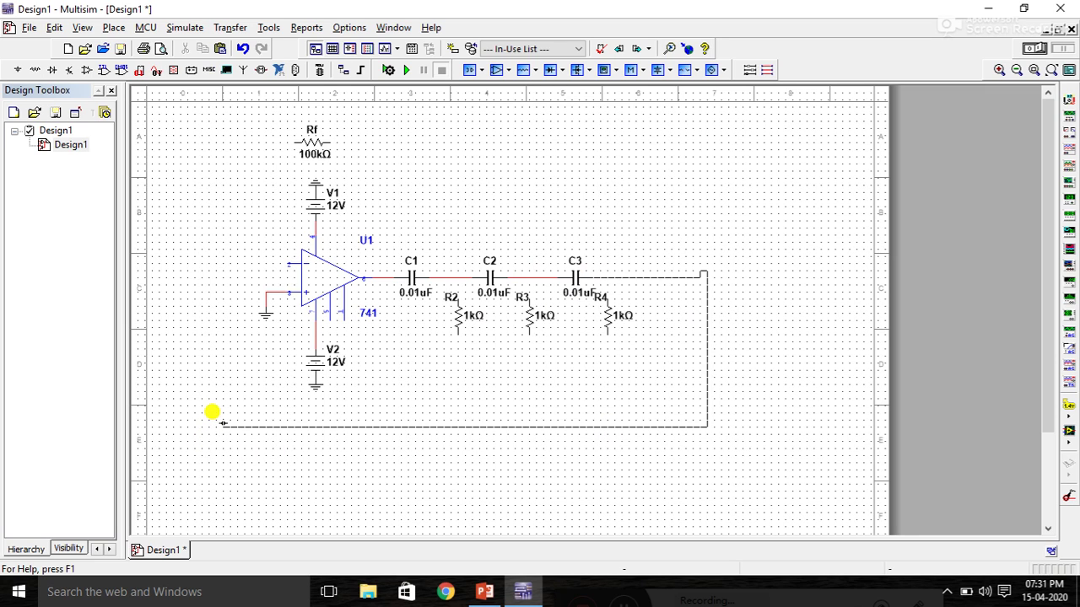
click(288, 264)
click(703, 271)
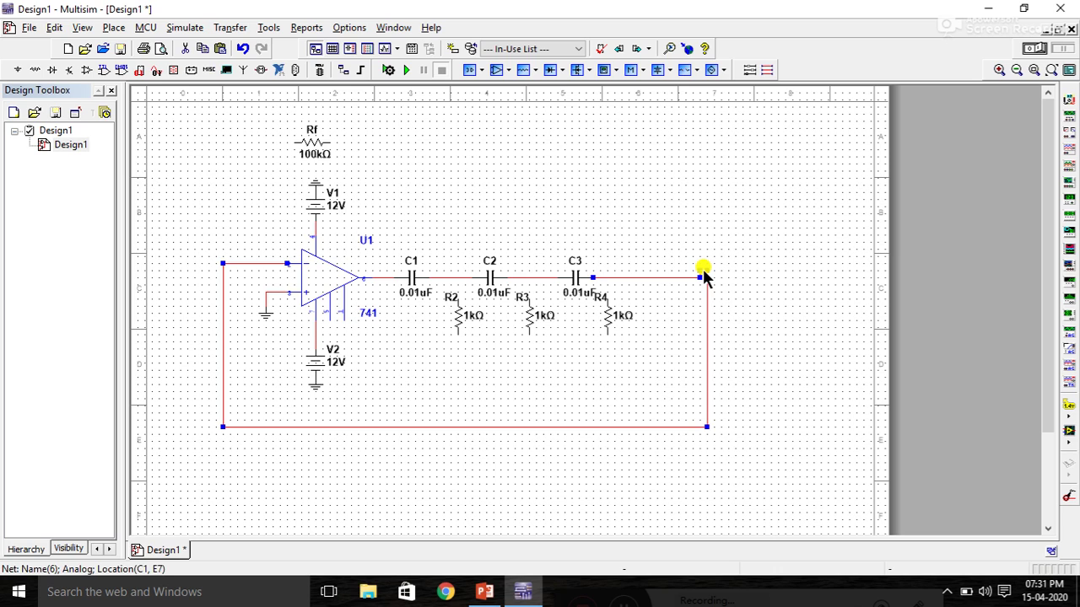
click(703, 273)
click(701, 272)
click(706, 275)
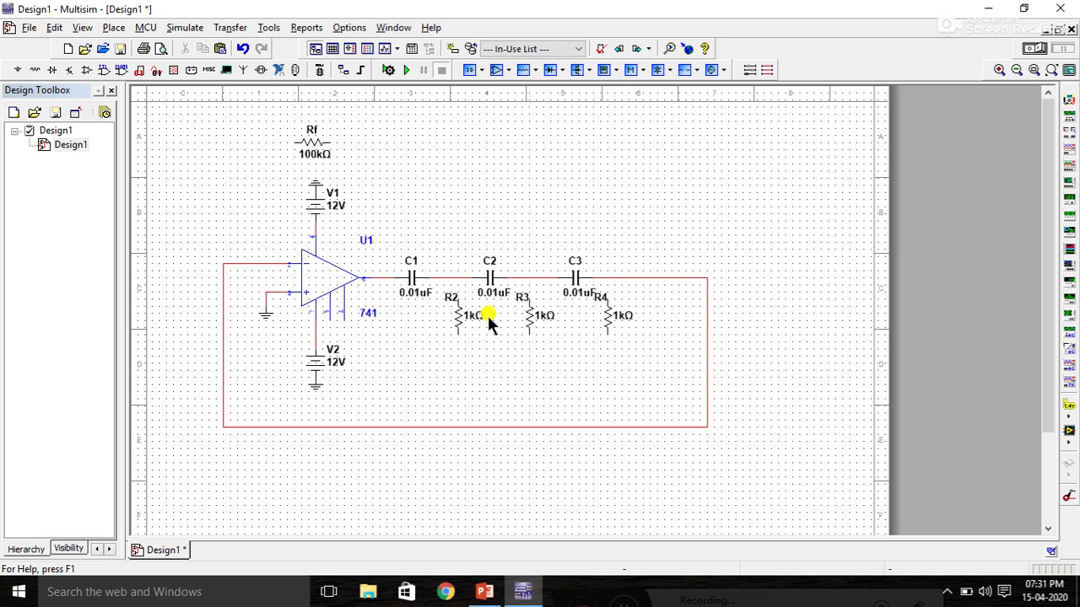
Wire the upper terminals of R2, R3 and R4 to the line after C1, C2 and C3 respectively.
click(459, 298)
click(457, 279)
click(529, 297)
click(529, 278)
click(607, 301)
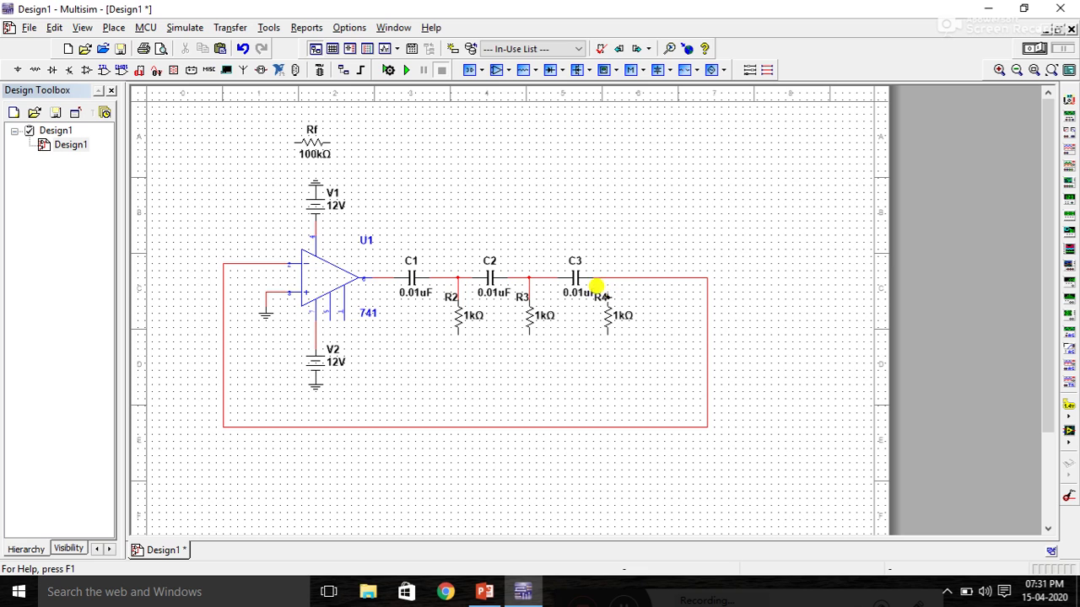
click(607, 278)
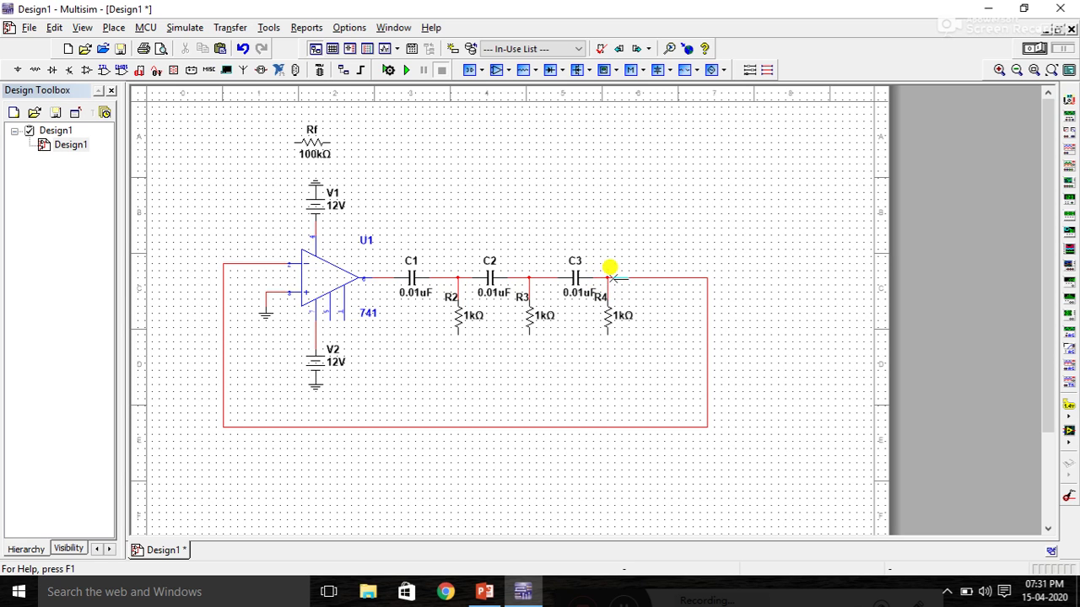
Copy the ground below V2 and attach copies to the lower terminals of R2, R3 and R4.
right_click(319, 386)
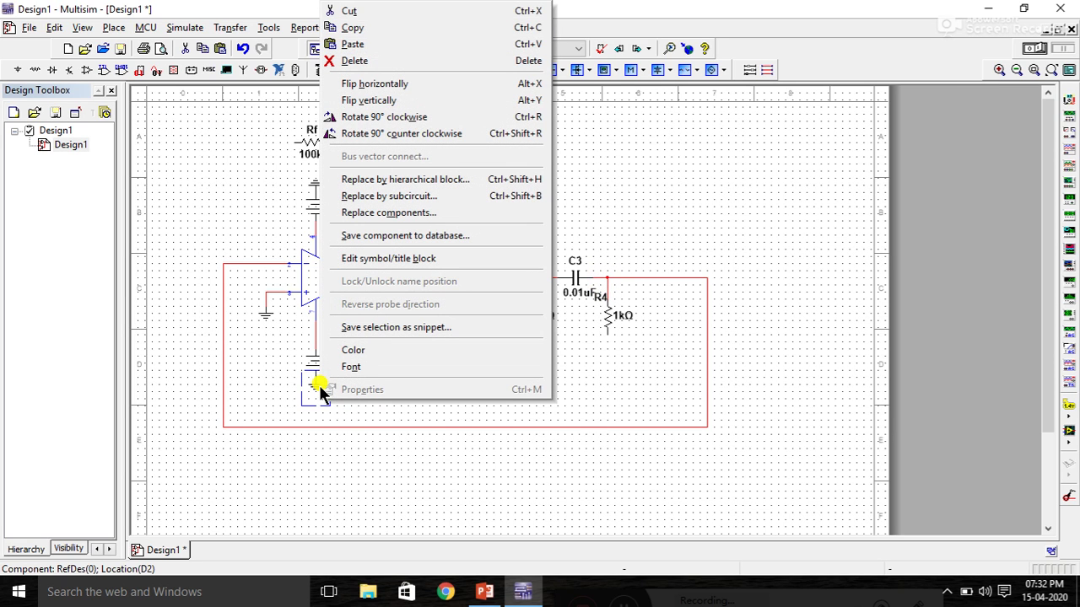
click(295, 390)
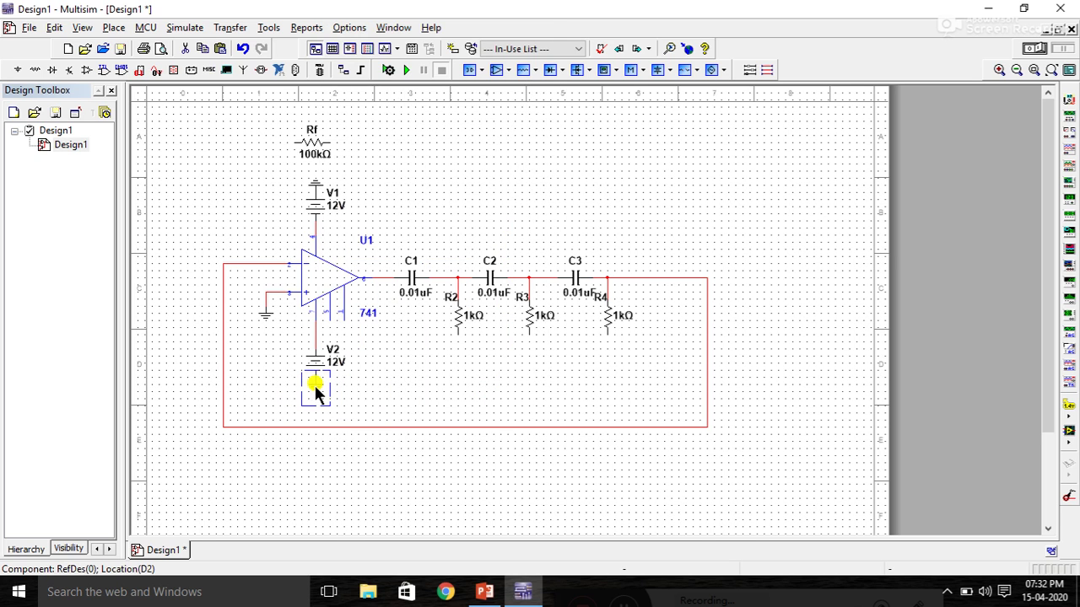
right_click(316, 390)
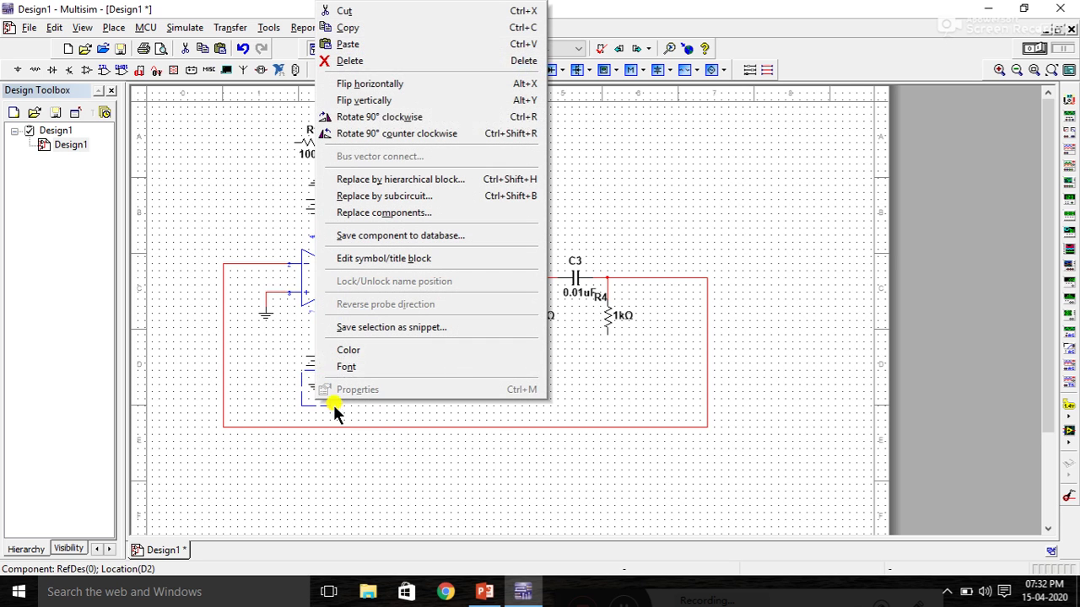
click(340, 28)
right_click(400, 340)
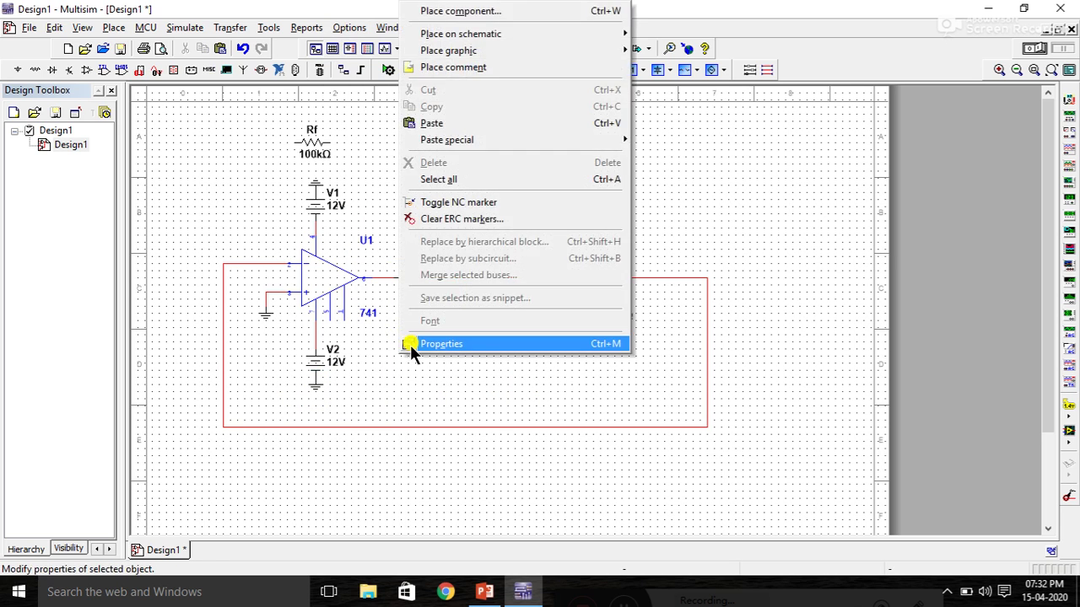
click(435, 129)
click(457, 344)
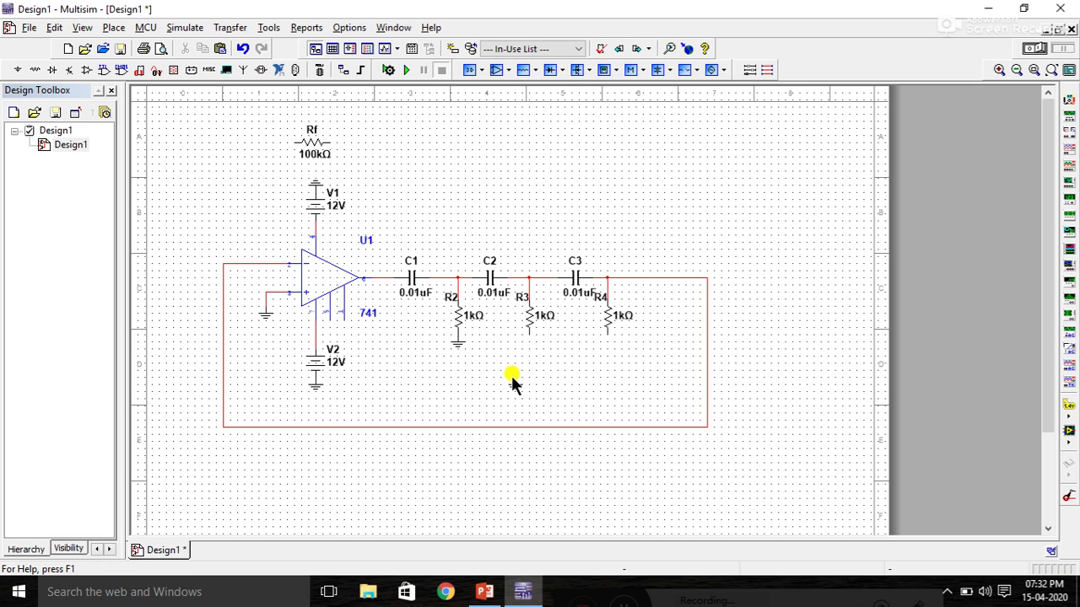
key(ctrl+v)
click(607, 341)
Wire Rf's left terminal to the corner of the feedback wire leading to the inverting input.
click(293, 141)
click(223, 263)
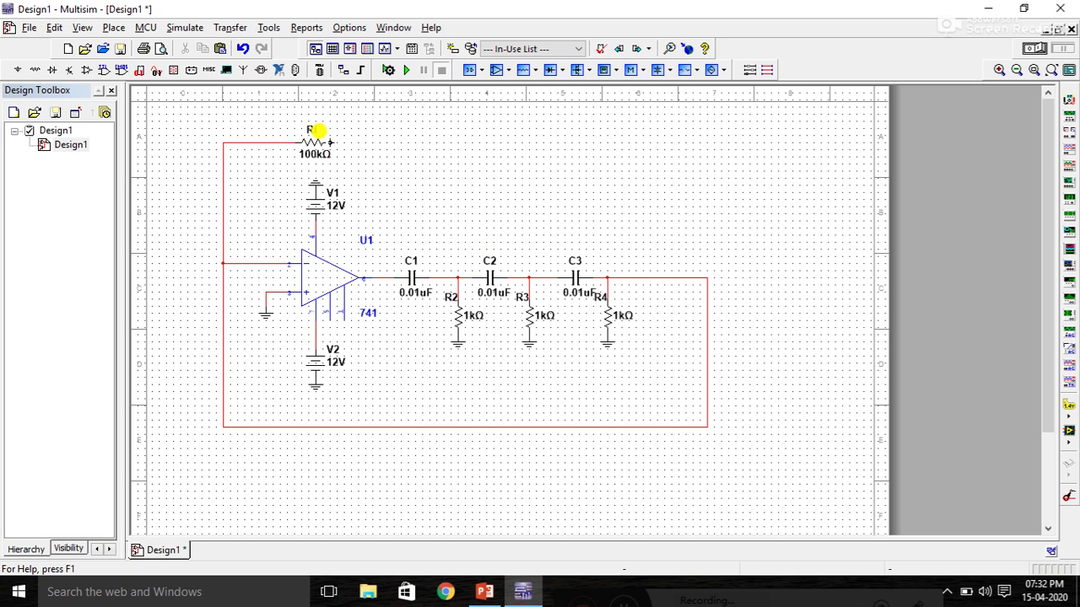
Wire Rf's right terminal to the op-amp's output line and place a two-channel oscilloscope above the capacitor row.
click(329, 143)
click(371, 271)
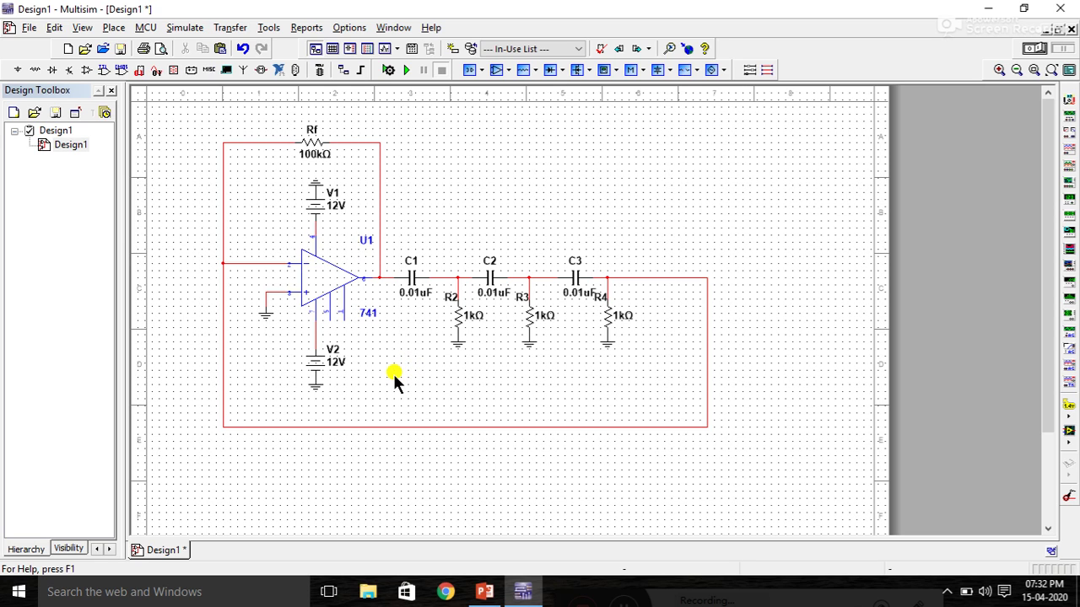
click(1069, 152)
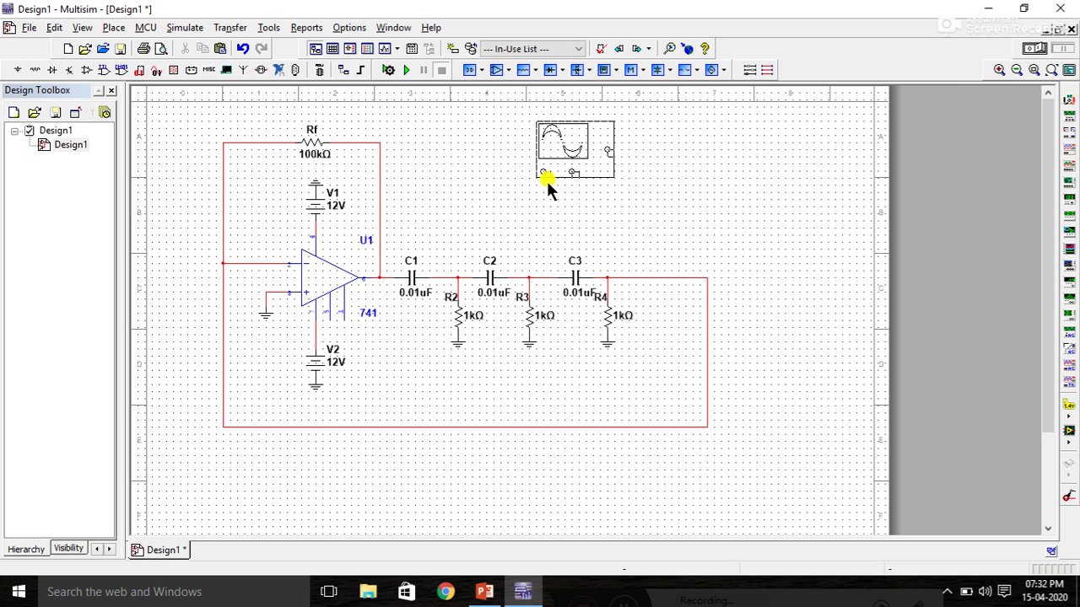
click(514, 183)
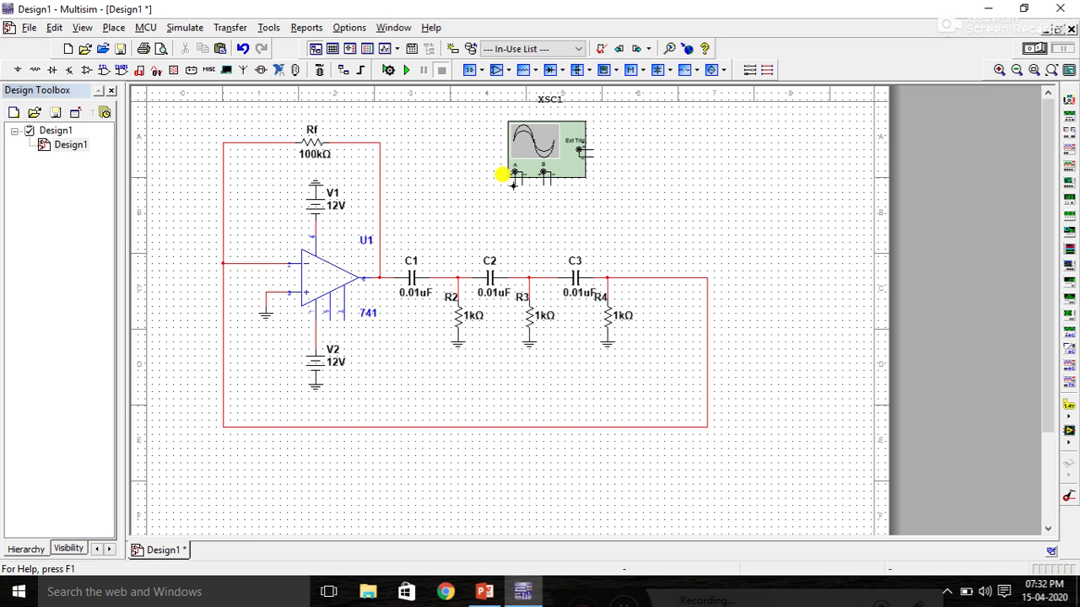
Wire the oscilloscope's channel A positive terminal to the op-amp output and its negative terminal to a new ground below it.
click(514, 174)
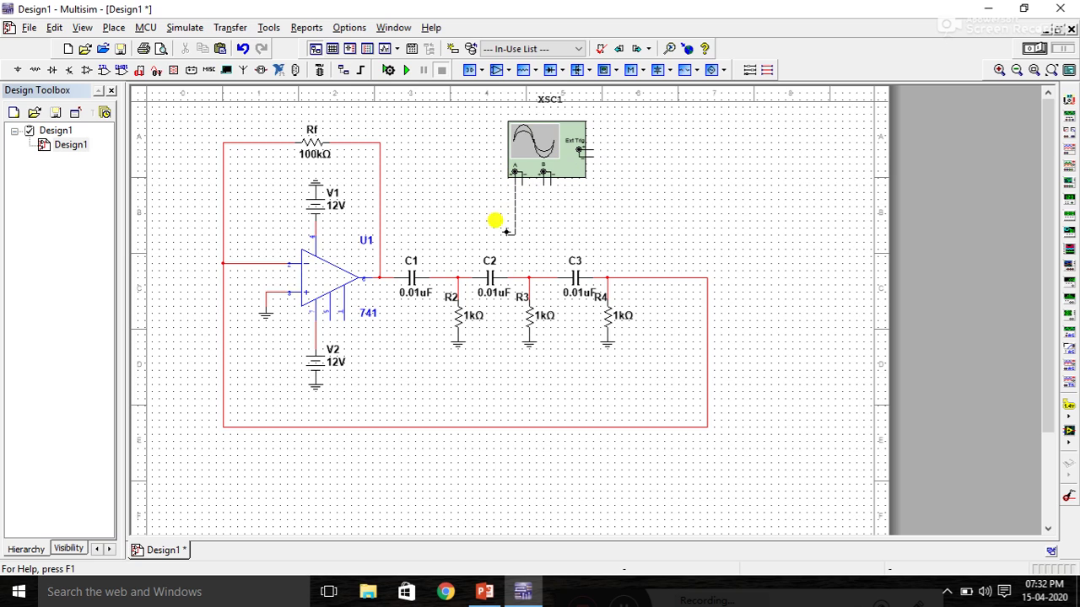
click(386, 271)
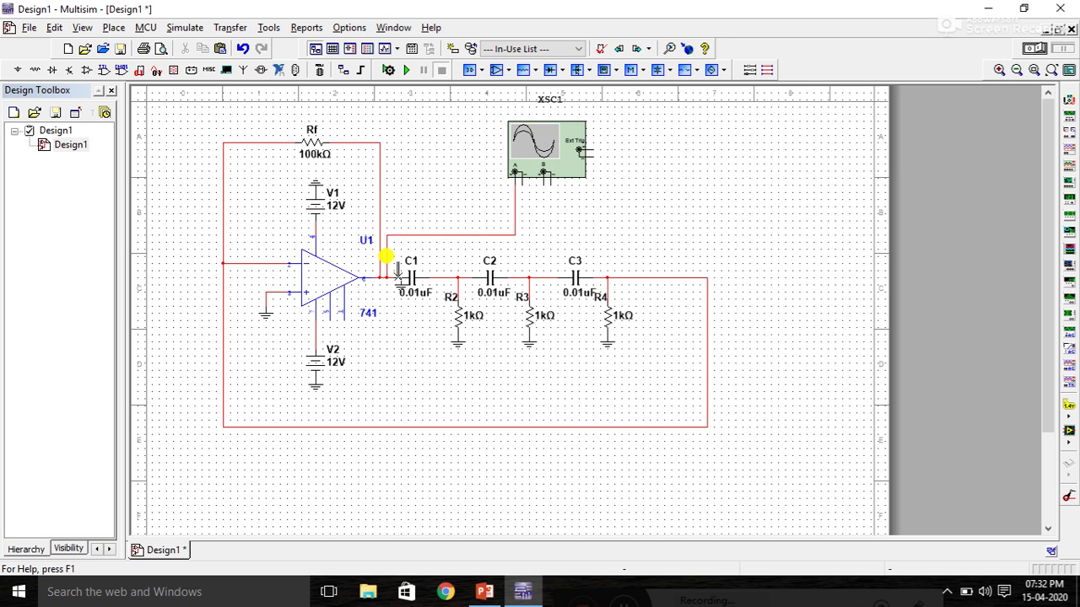
click(514, 211)
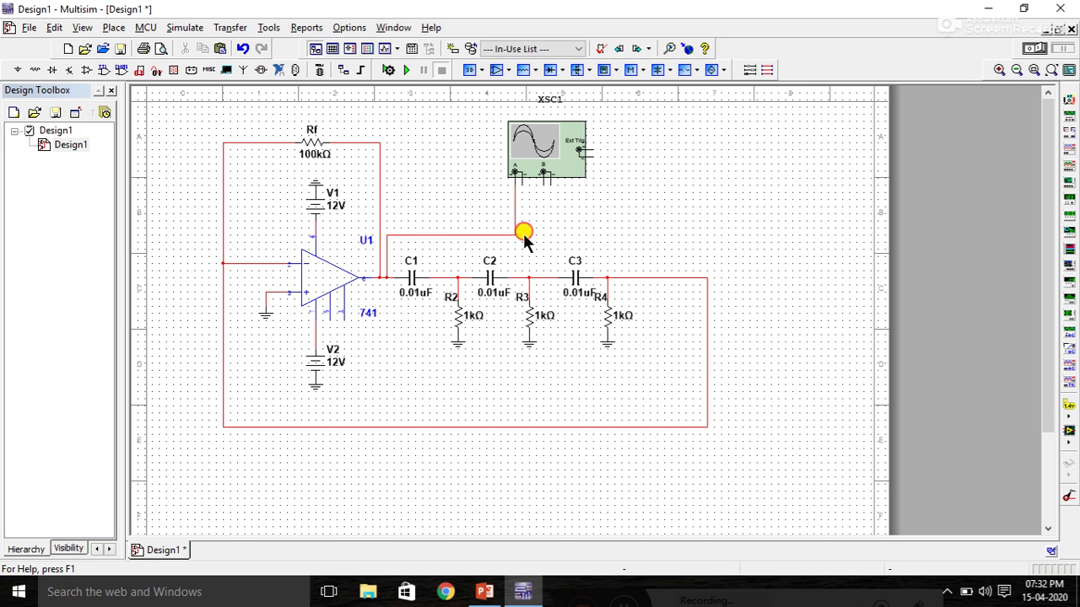
click(520, 238)
click(518, 175)
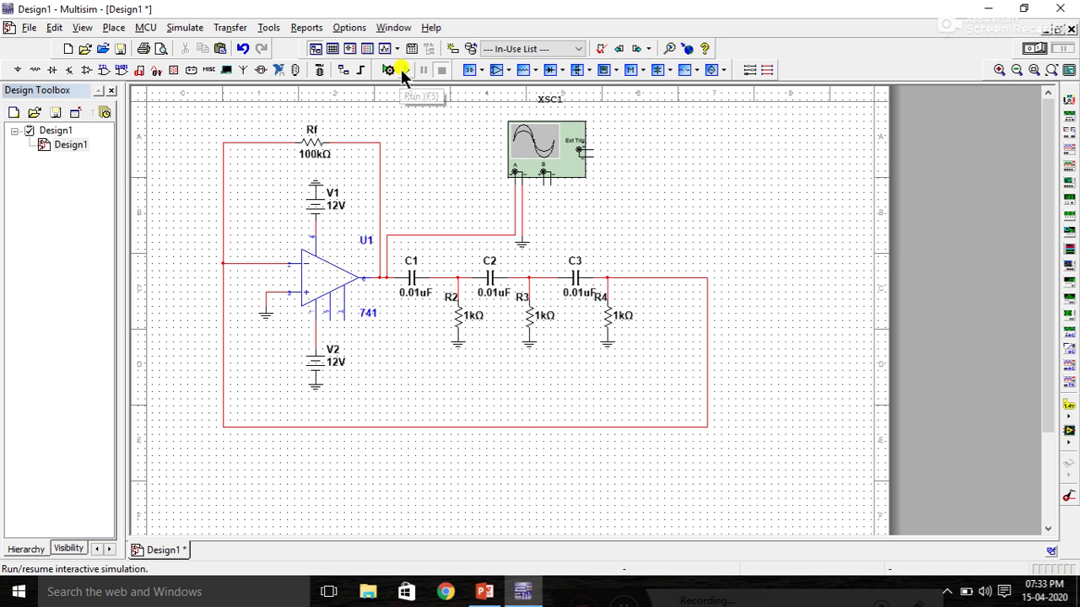
Run the simulation and open the oscilloscope XSC1 display, moving it below the instrument symbol.
click(194, 30)
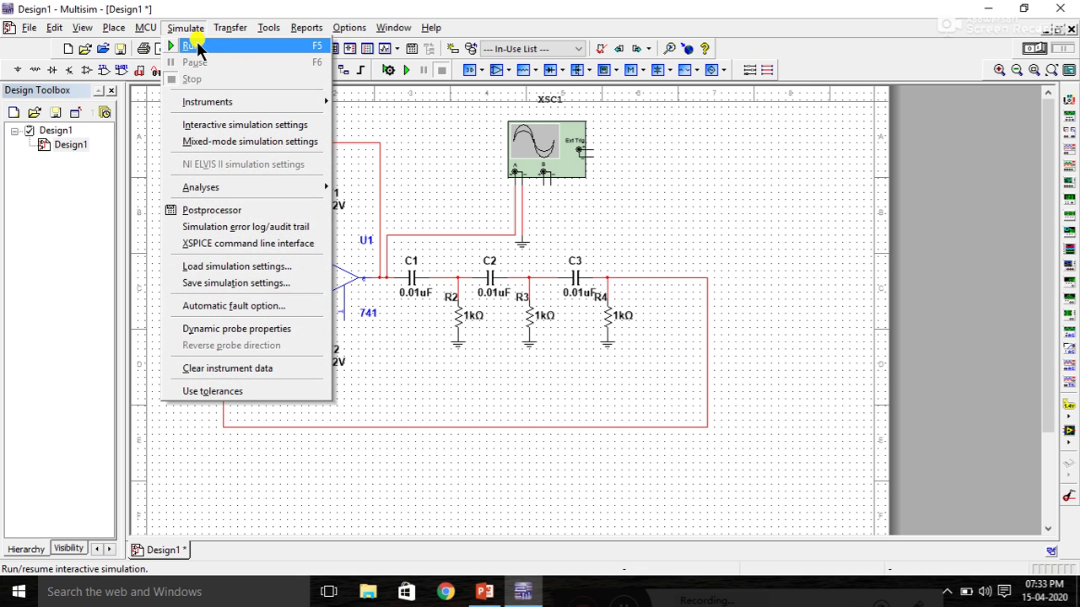
click(193, 47)
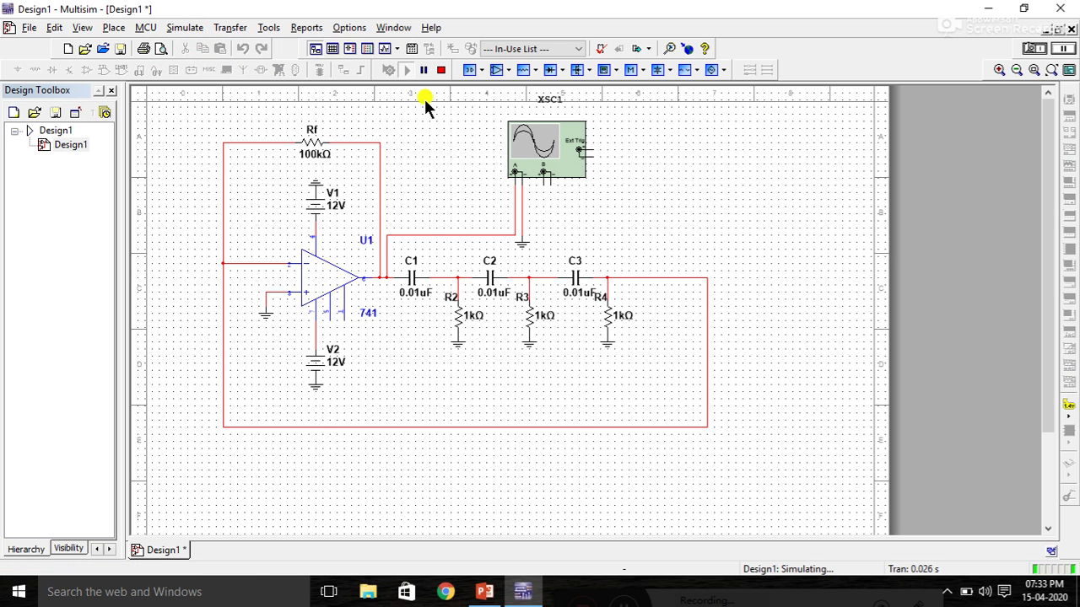
double_click(540, 148)
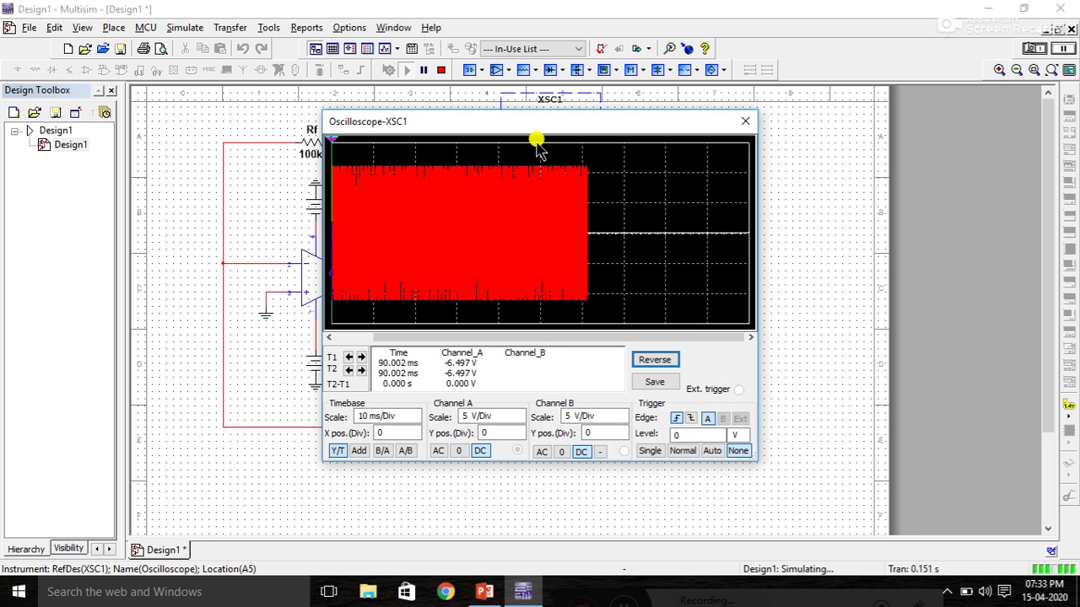
mouse_move(529, 115)
mouse_down()
mouse_move(606, 167)
mouse_move(569, 209)
mouse_up()
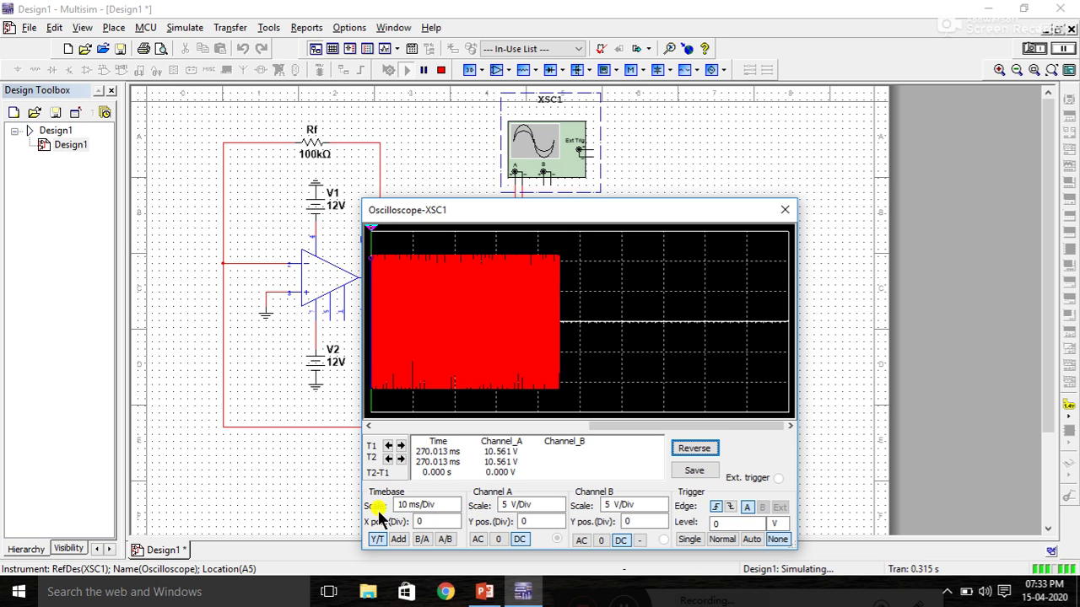
Set the oscilloscope's timebase scale to 100 us/Div.
click(413, 507)
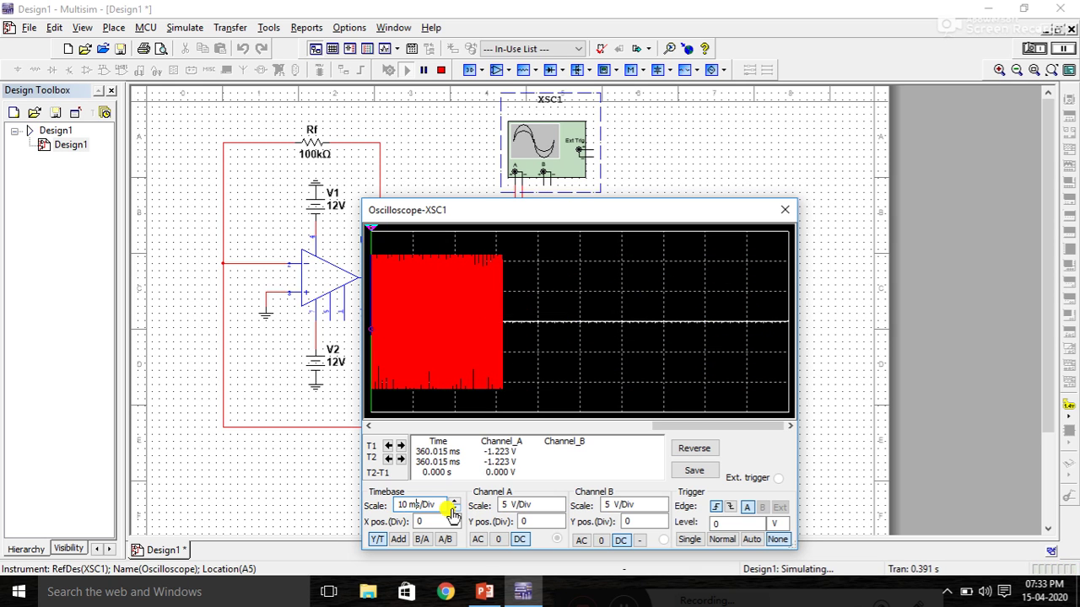
click(453, 510)
click(453, 510)
click(453, 510)
click(453, 510)
click(453, 510)
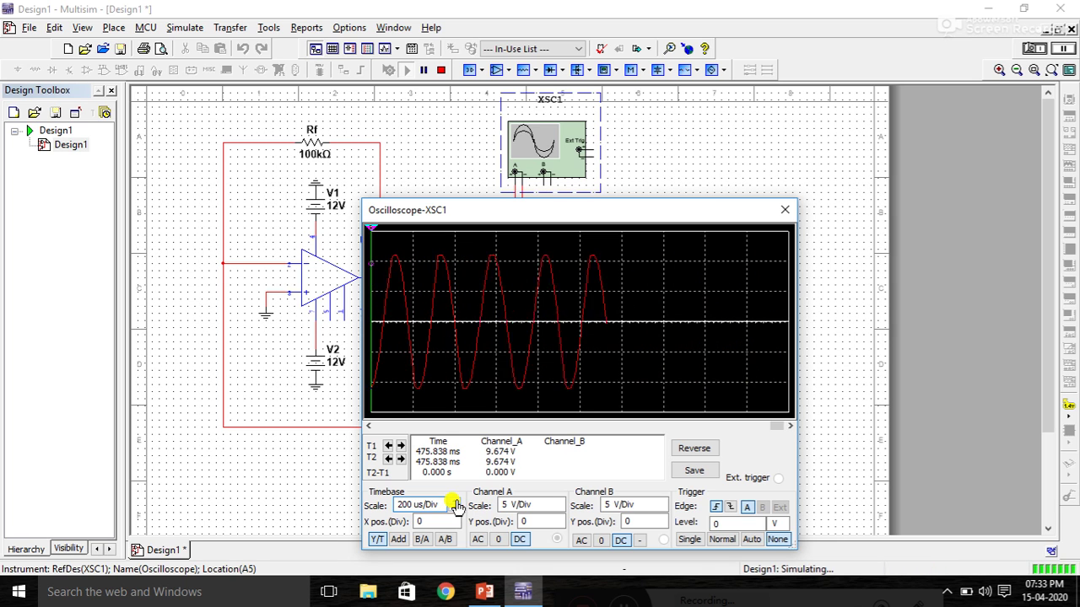
click(452, 509)
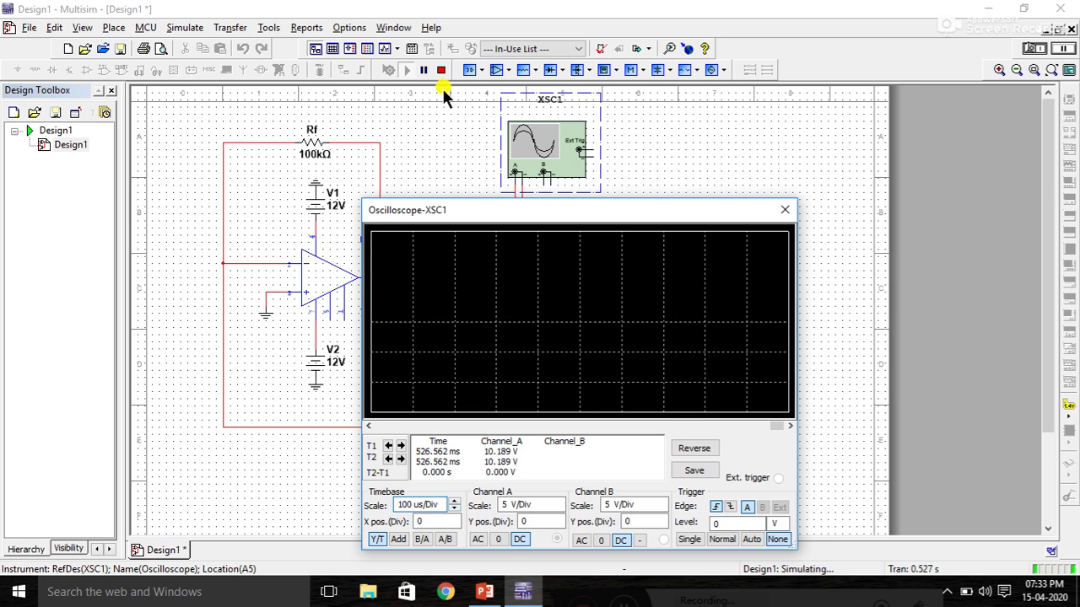
Stop the simulation and bring an earlier part of the oscilloscope trace into view so the waveform fills the display.
click(441, 70)
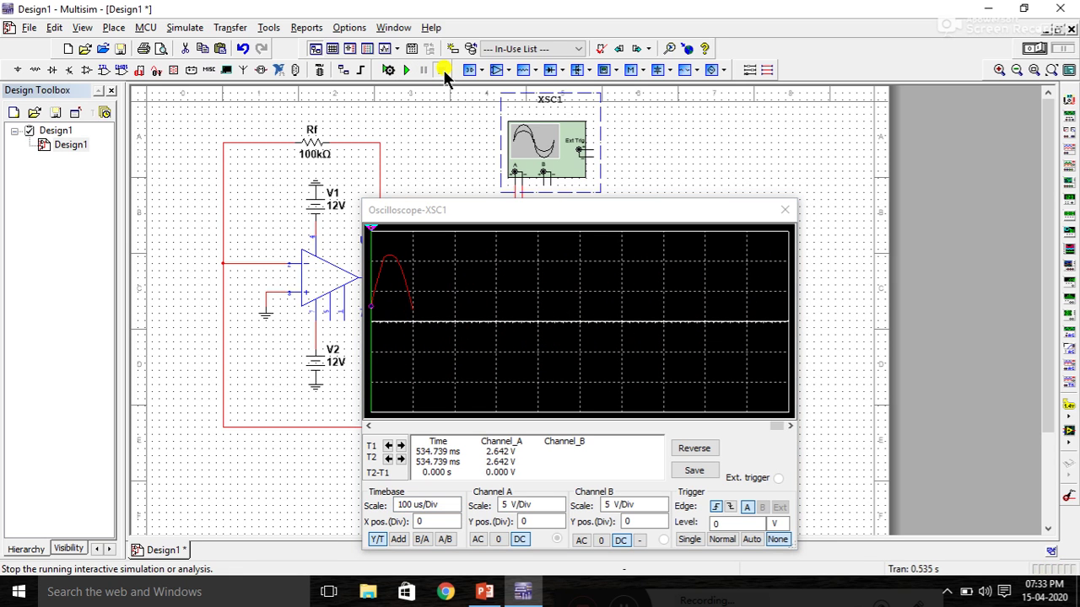
drag(776, 430, 734, 434)
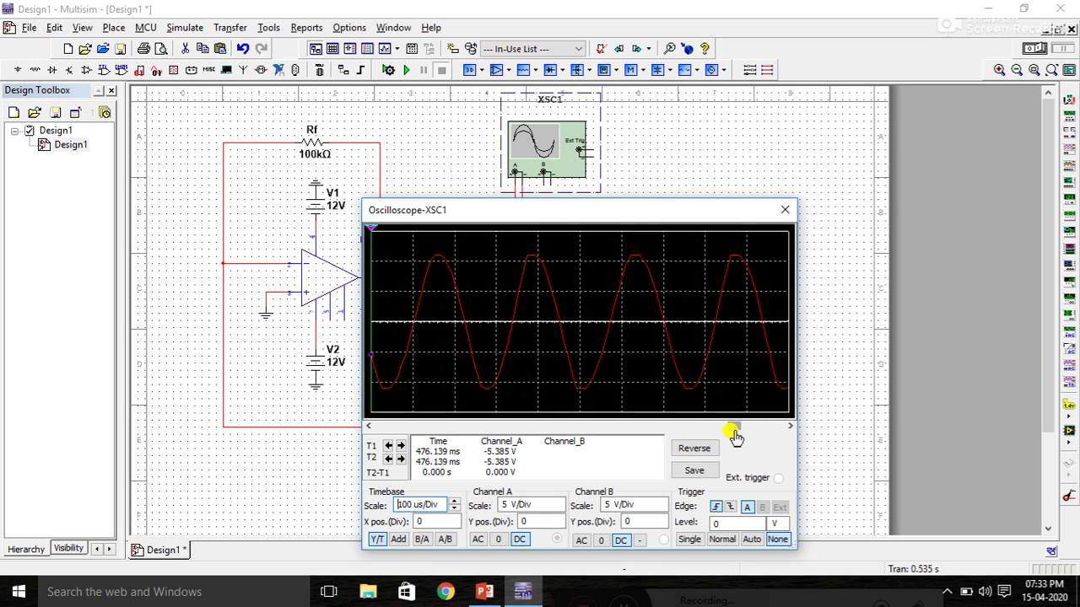
drag(587, 209, 585, 156)
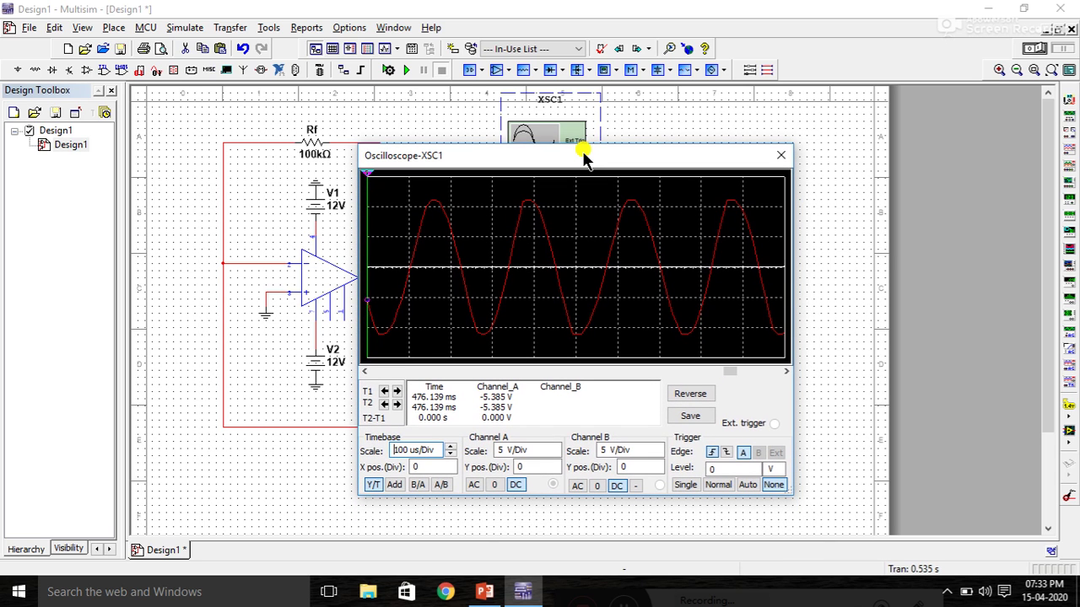
drag(585, 158, 586, 138)
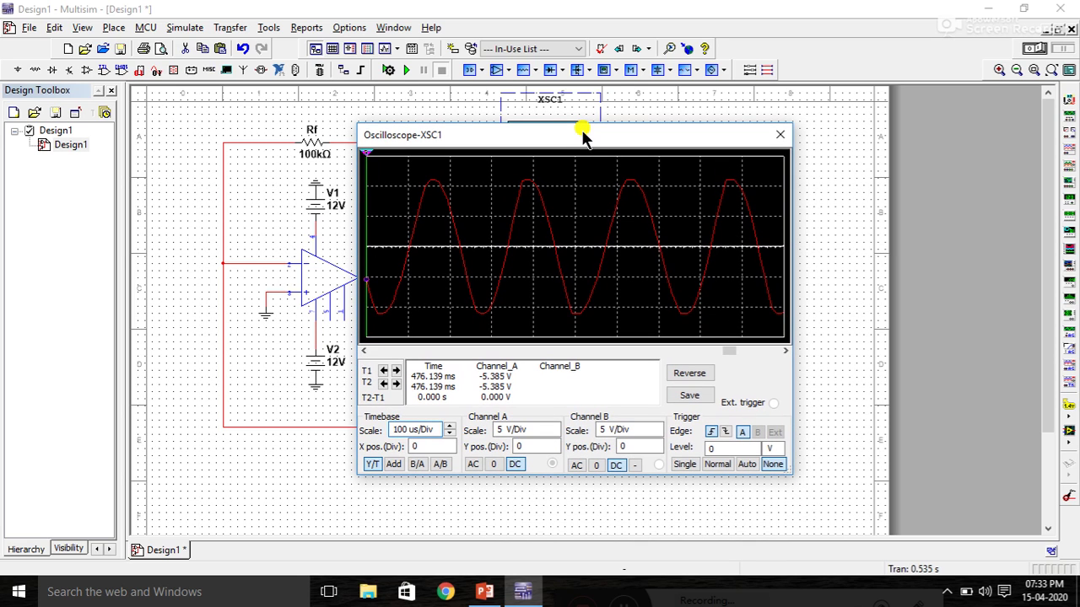
click(684, 595)
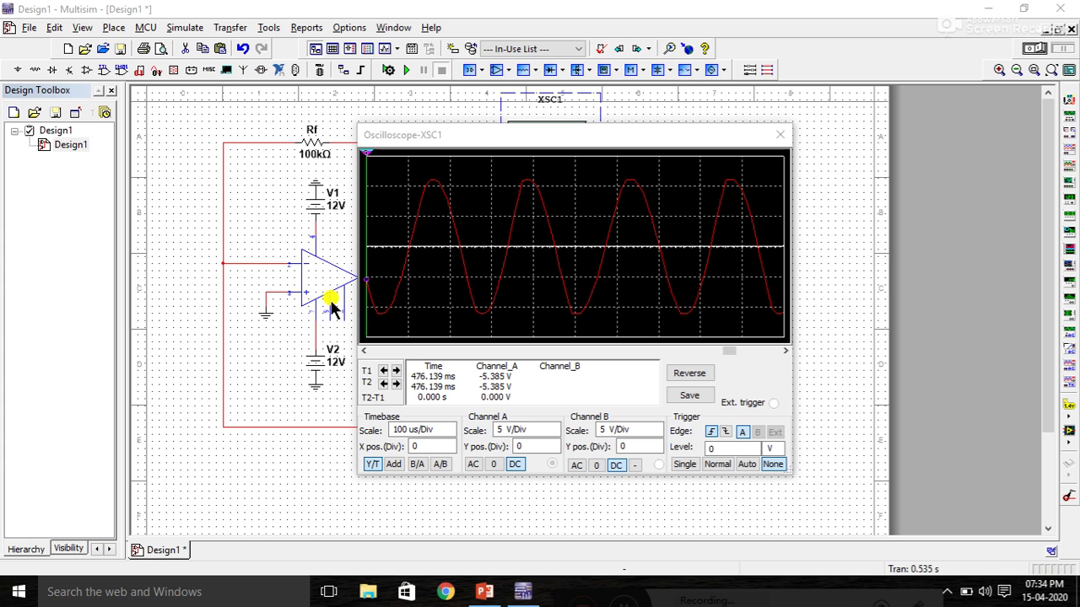
drag(549, 137, 519, 133)
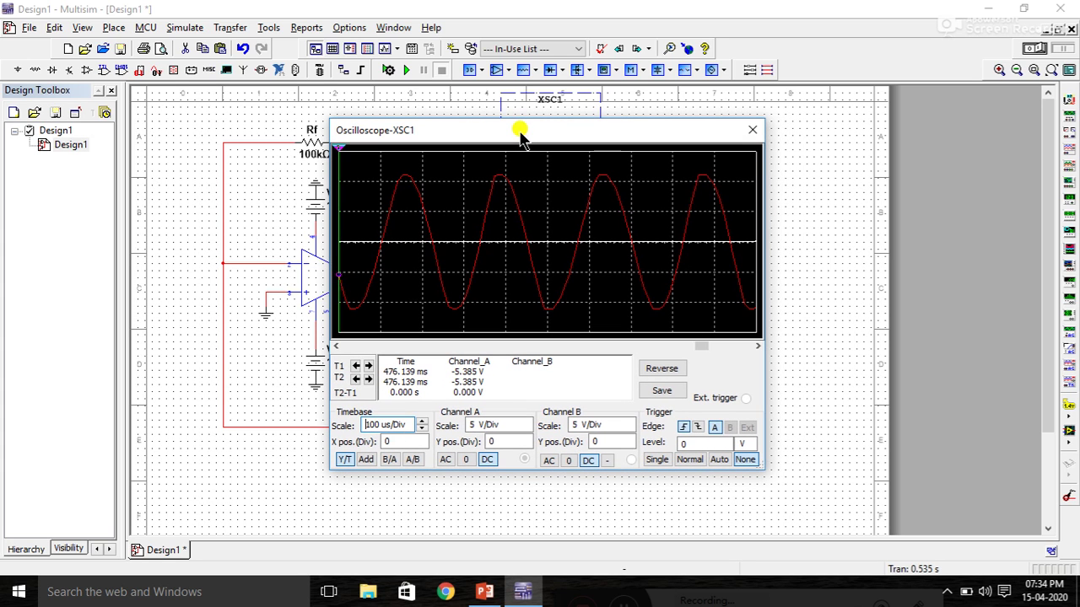
Move oscilloscope cursor T1 to the second rising zero crossing of the displayed waveform.
click(365, 368)
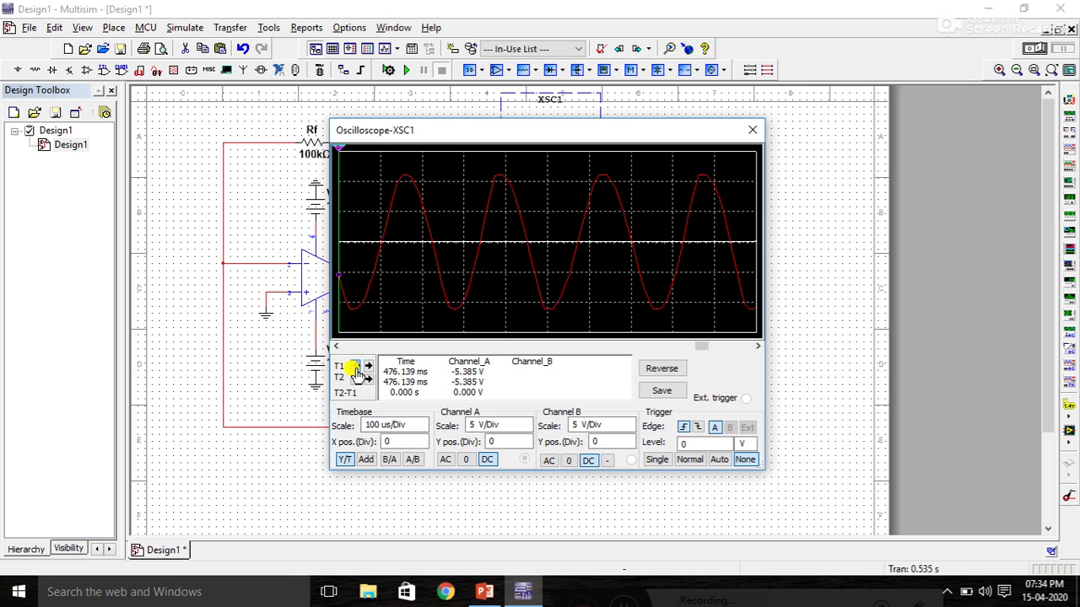
click(366, 368)
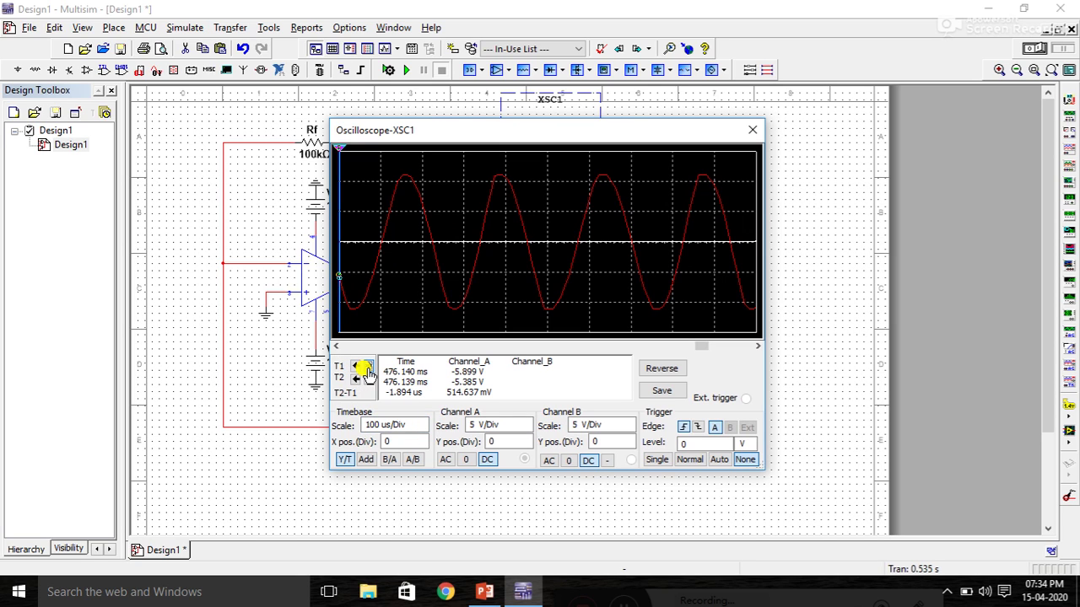
click(366, 369)
click(366, 369)
click(366, 369)
click(366, 368)
click(366, 368)
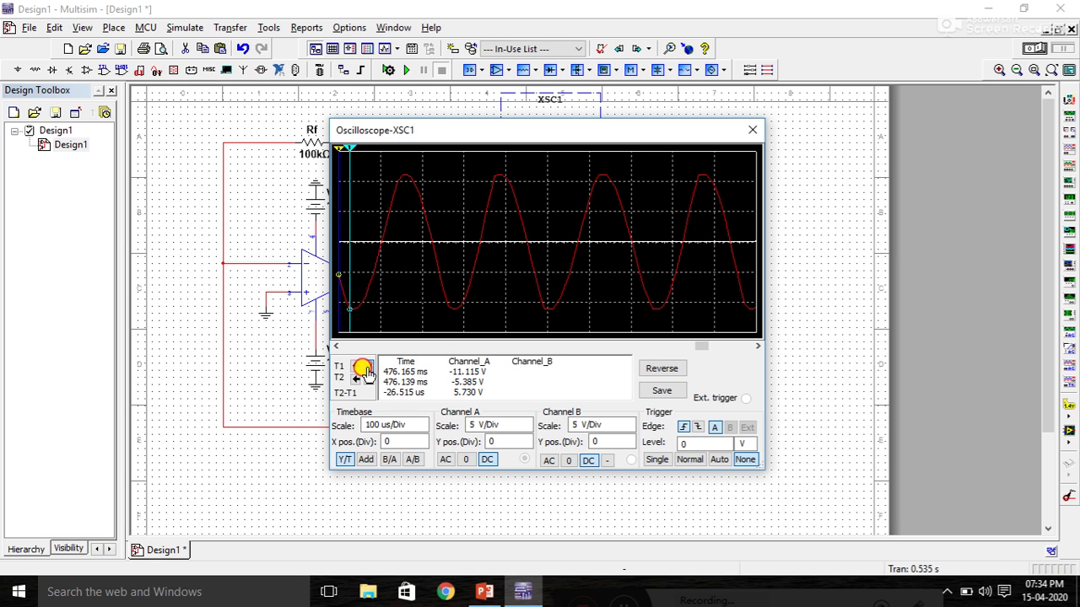
click(366, 369)
click(366, 369)
click(366, 369)
click(366, 368)
click(366, 368)
click(366, 369)
click(366, 369)
click(366, 368)
click(366, 369)
click(366, 369)
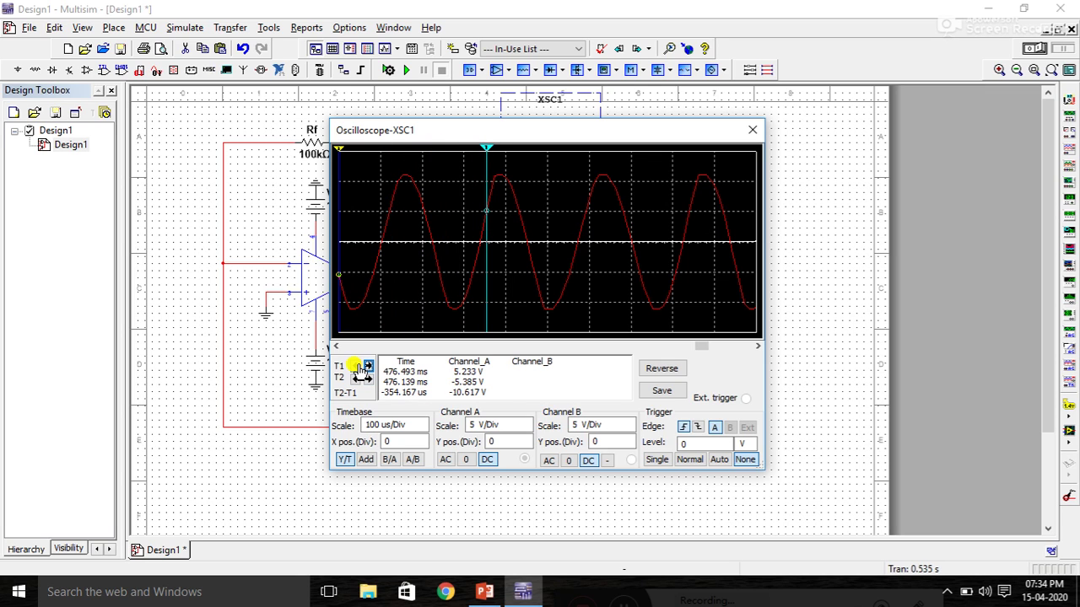
click(355, 366)
click(354, 366)
click(354, 366)
click(355, 366)
click(355, 366)
Move oscilloscope cursor T2 to the first rising zero crossing, one period before T1, to measure the period.
click(366, 379)
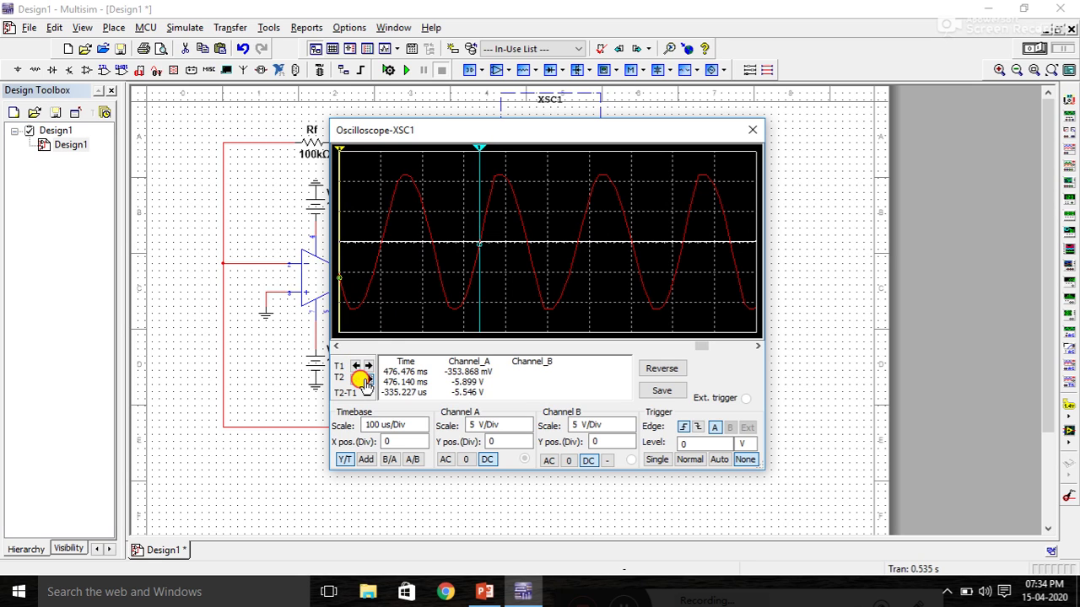
click(366, 379)
click(366, 378)
click(366, 379)
click(366, 379)
click(366, 378)
click(366, 379)
click(366, 379)
click(366, 379)
click(366, 379)
click(366, 379)
click(366, 378)
click(366, 379)
click(367, 379)
click(366, 379)
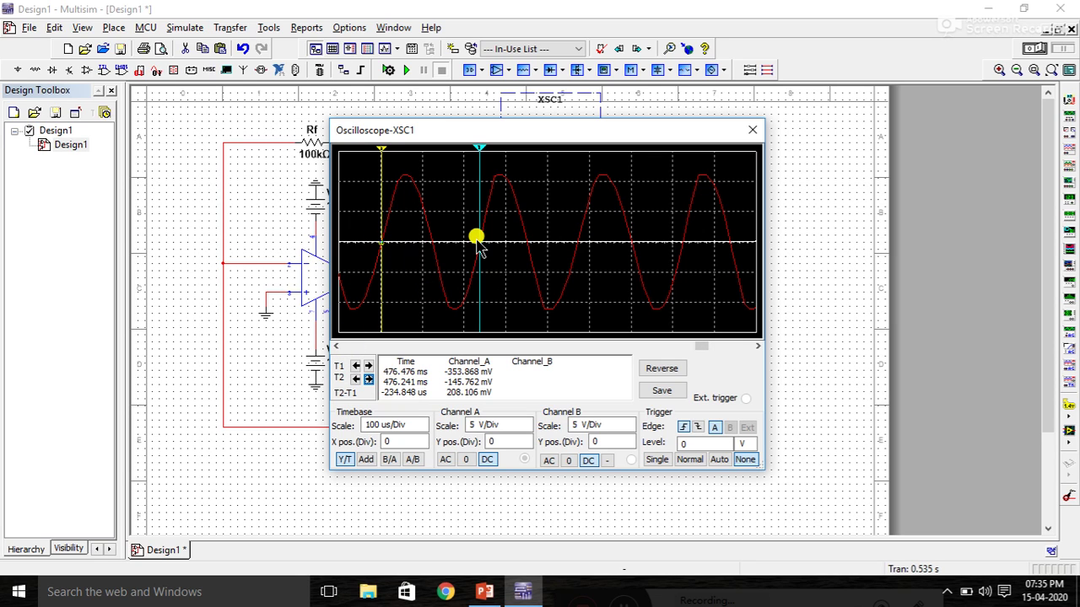
Rerun the simulation with the oscilloscope reopened, stop it, and bring a full screen of earlier waveform into view.
click(753, 131)
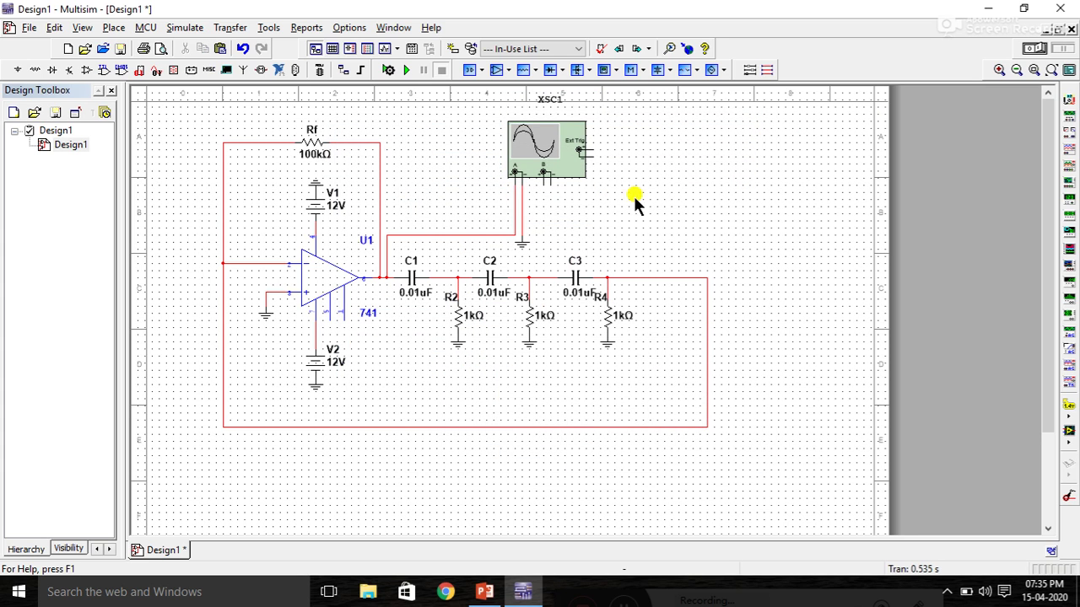
click(407, 73)
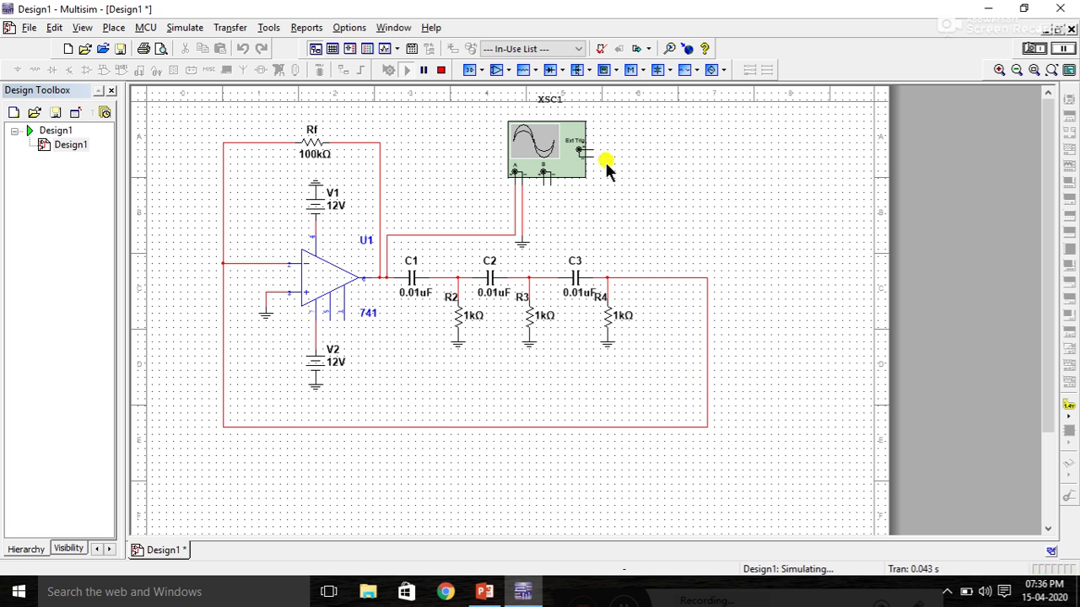
double_click(523, 145)
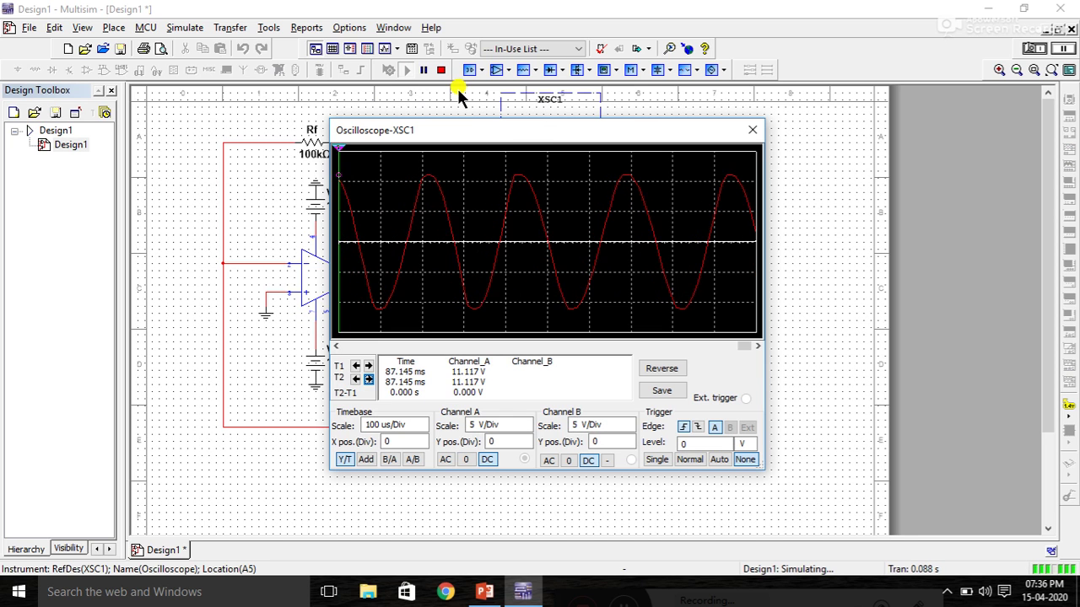
click(442, 71)
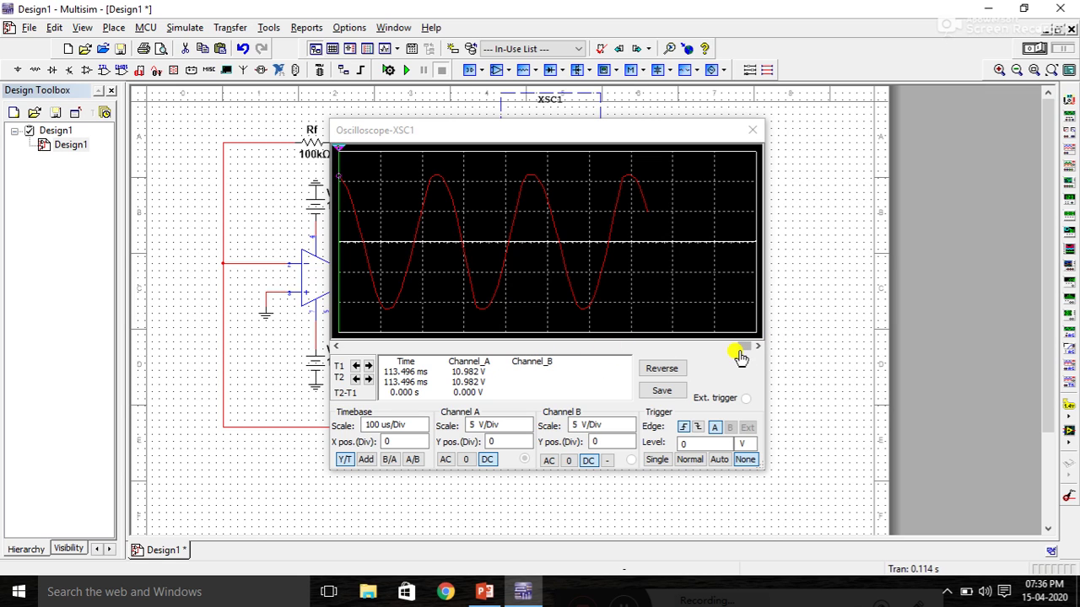
drag(738, 354, 705, 362)
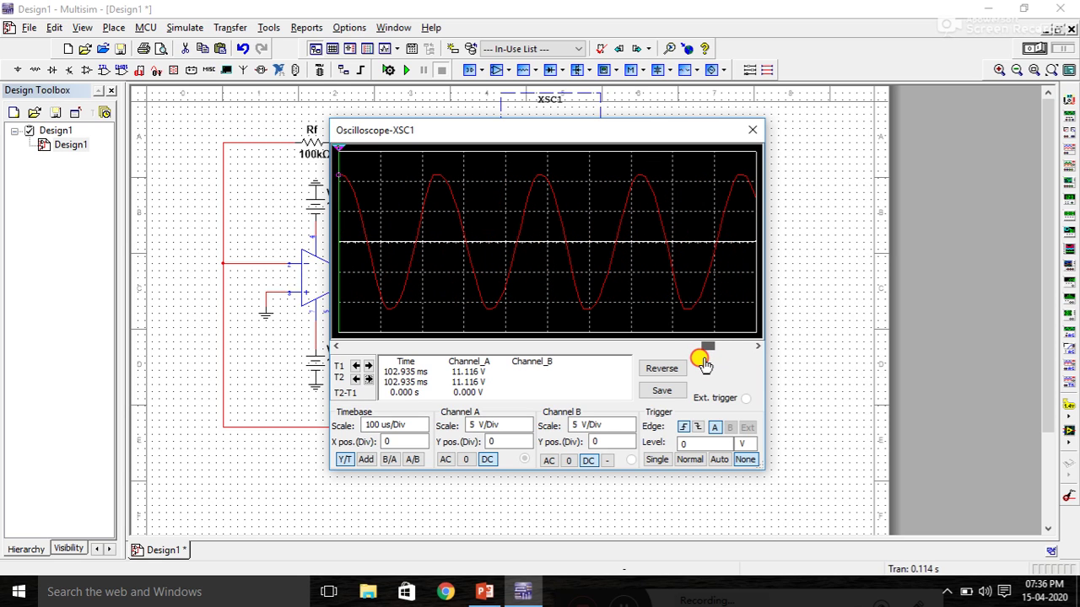
Place cursors T1 and T2 on adjacent rising zero crossings of the new waveform to measure its period.
click(367, 366)
mouse_move(368, 368)
mouse_down()
mouse_move(355, 371)
mouse_move(366, 377)
mouse_up()
click(366, 377)
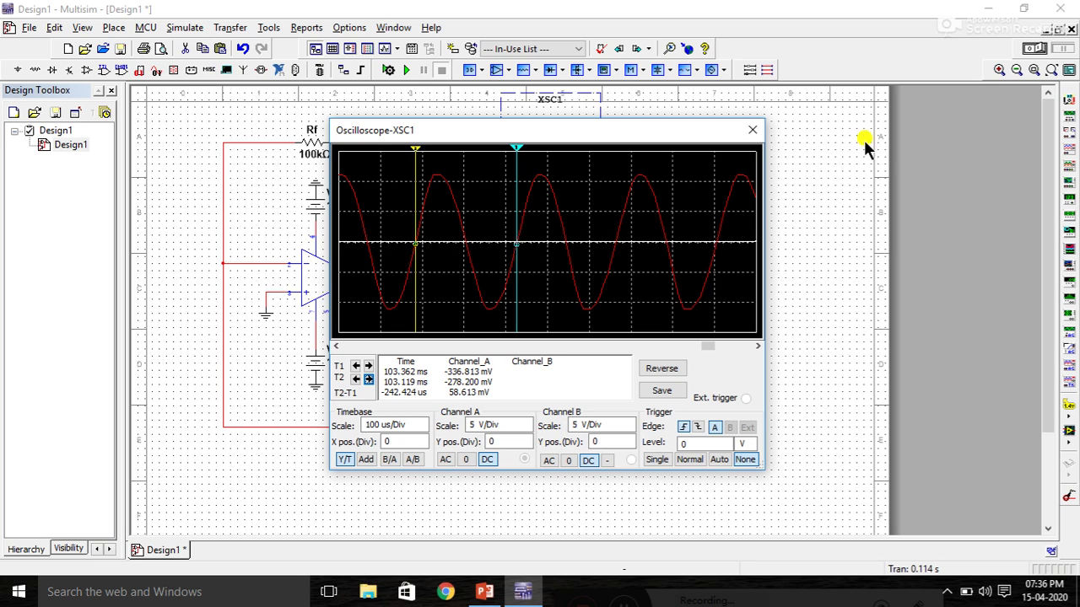
Close the oscilloscope display and exit Multisim without saving Design1.
click(753, 130)
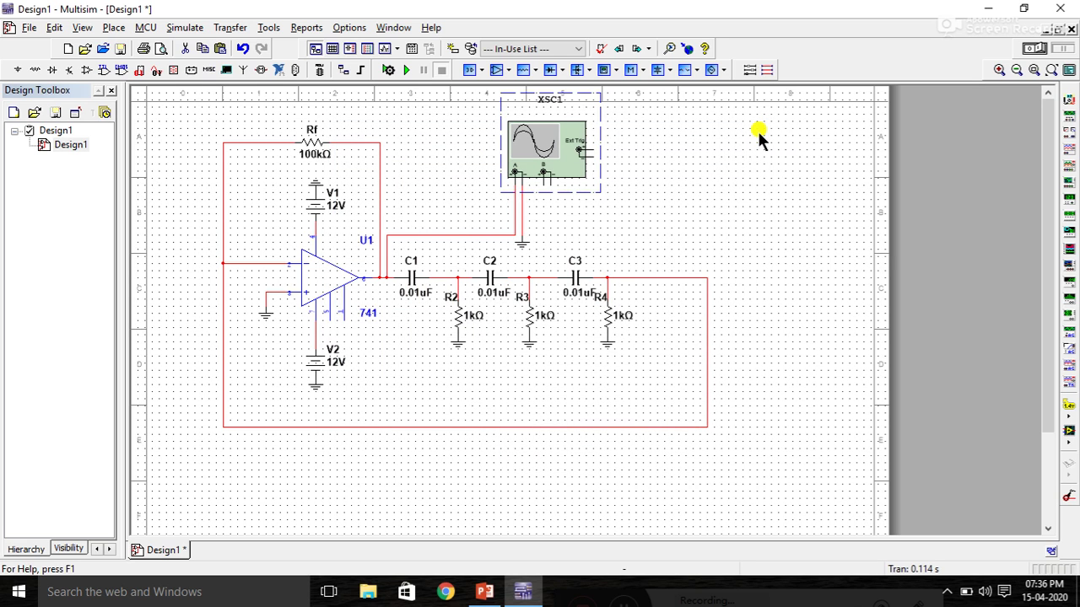
click(749, 154)
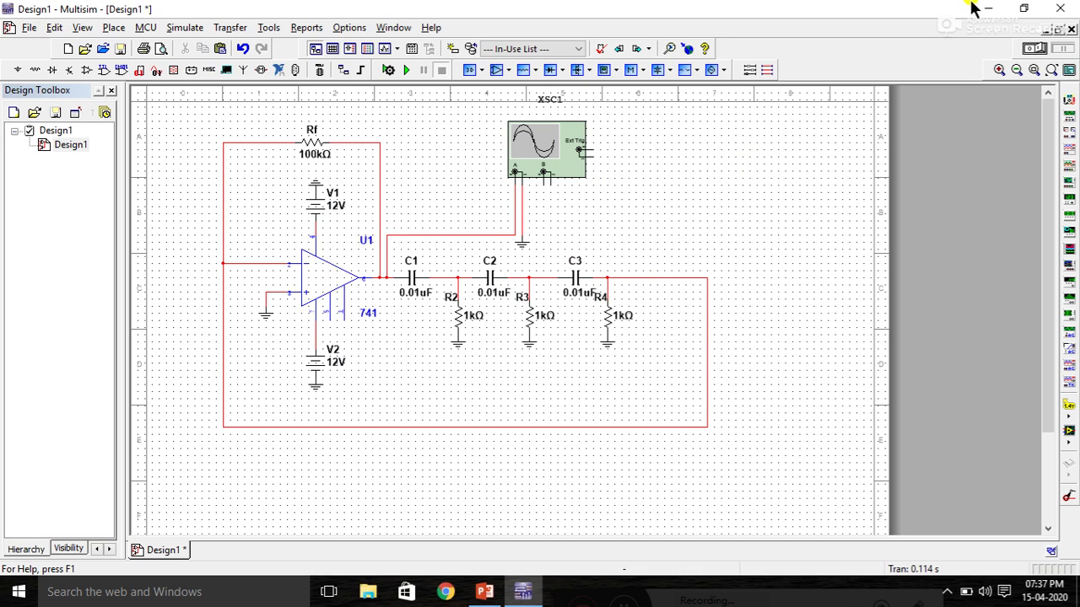
click(1056, 8)
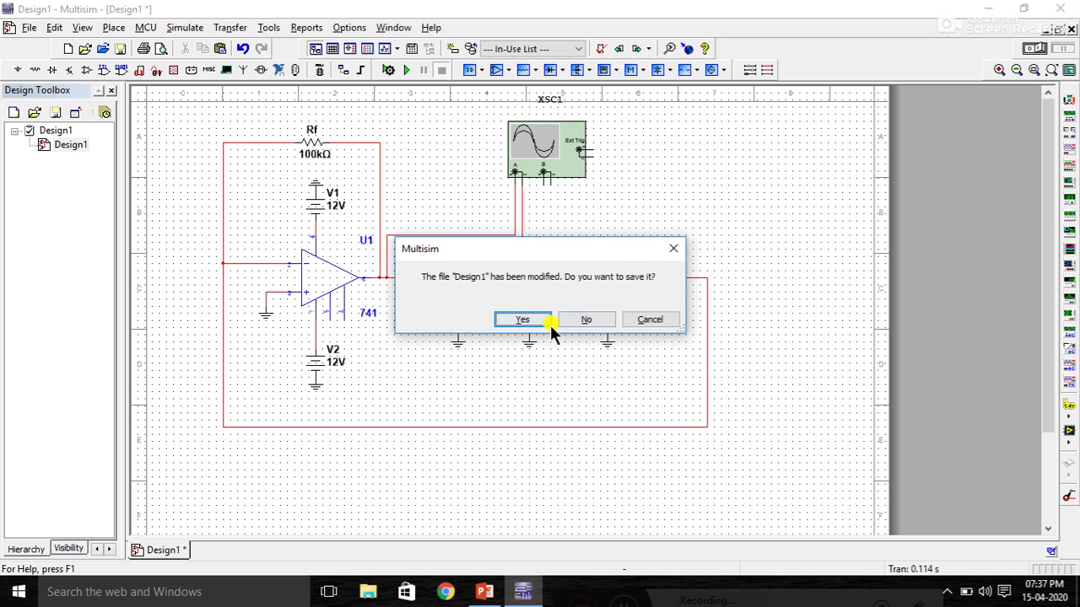
click(584, 321)
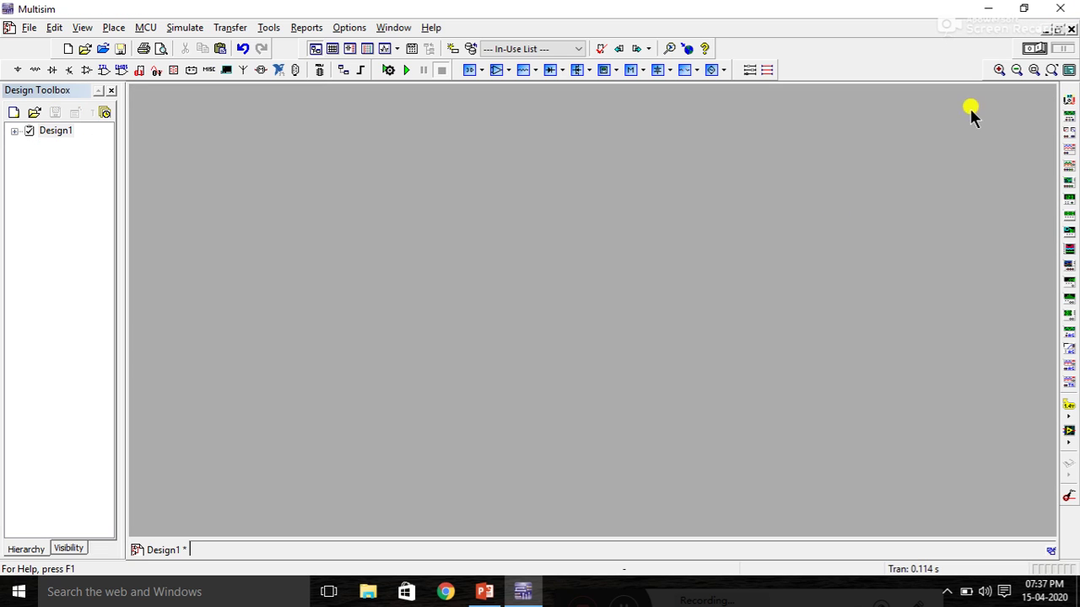